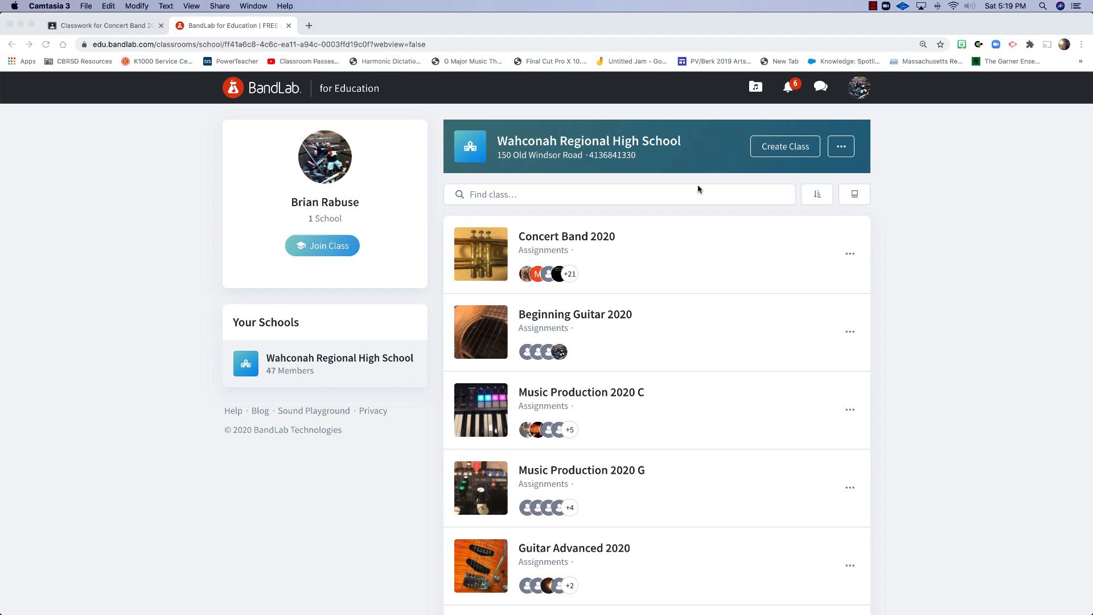
Start a new personal project from the library in the Mix Editor with a Voice/Mic track
click(758, 95)
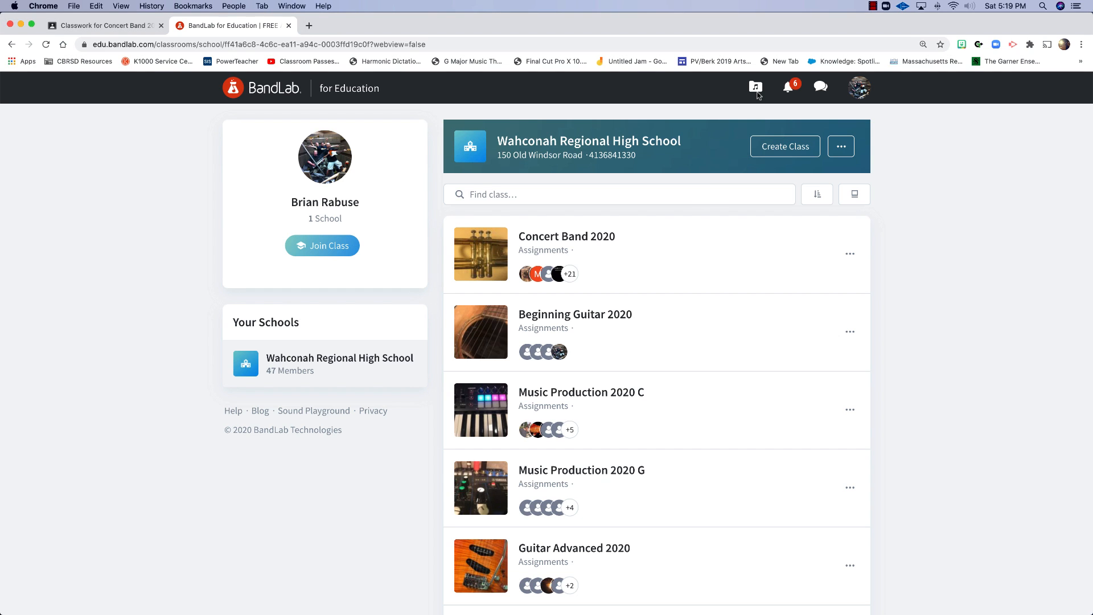
click(756, 91)
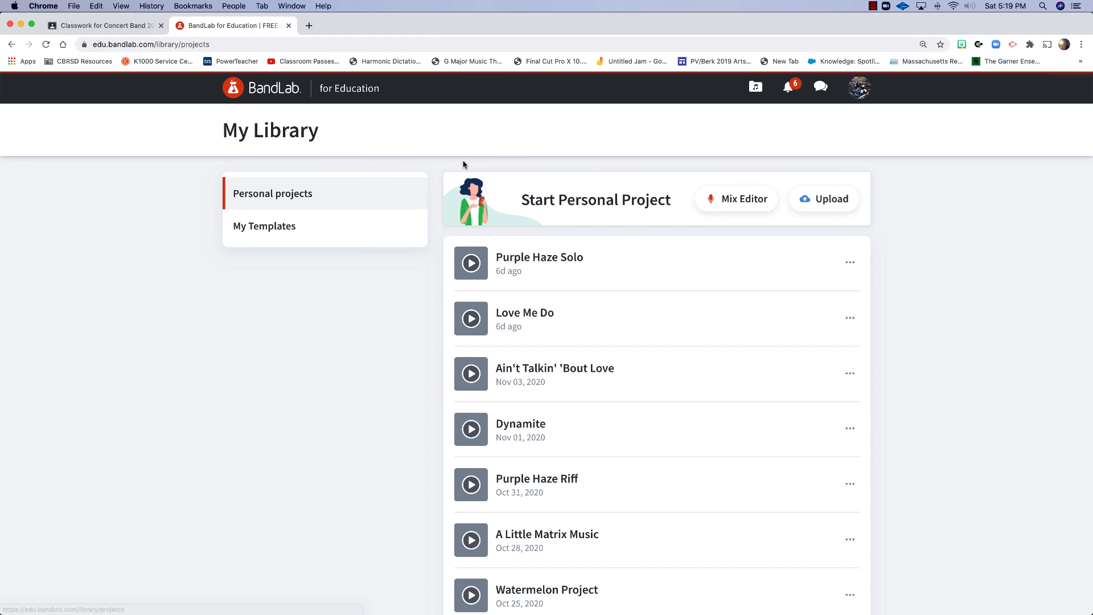
click(729, 204)
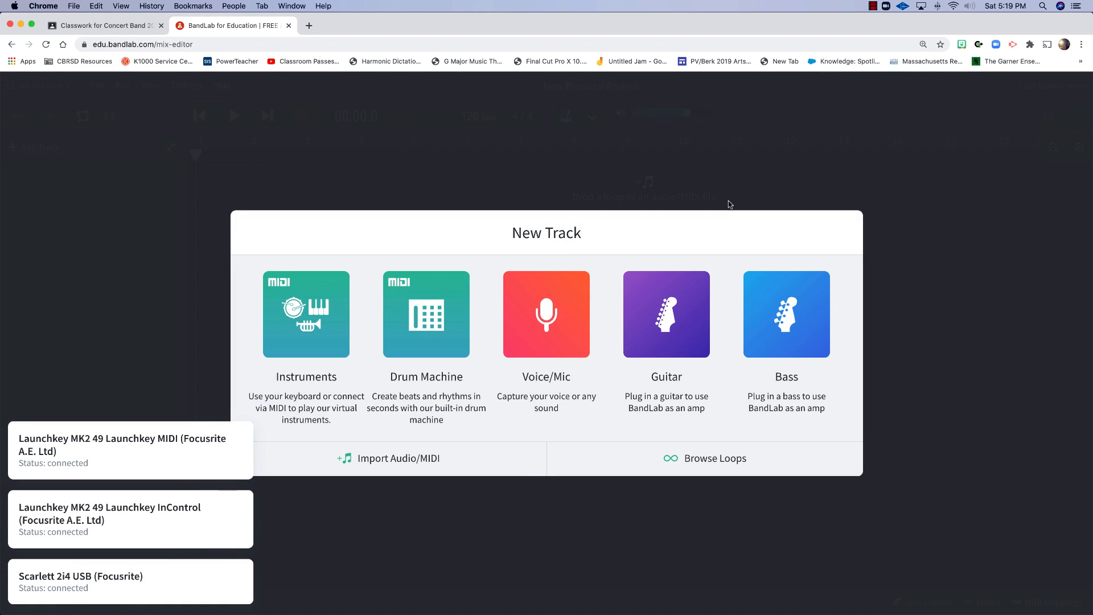
click(554, 323)
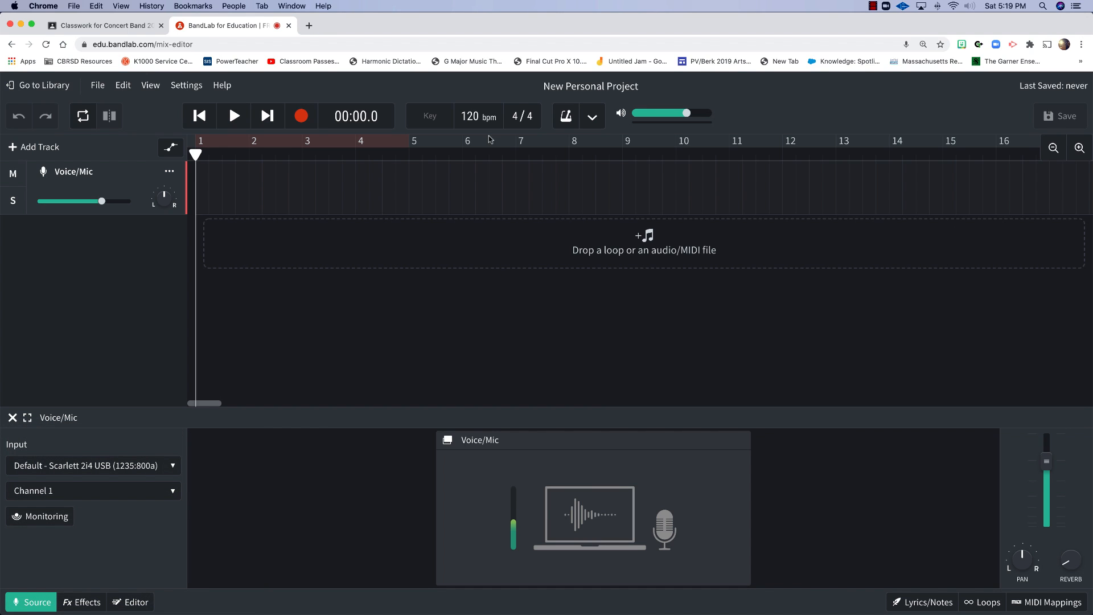
Set the project tempo to 88 bpm and turn on the metronome
double_click(471, 117)
text(84)
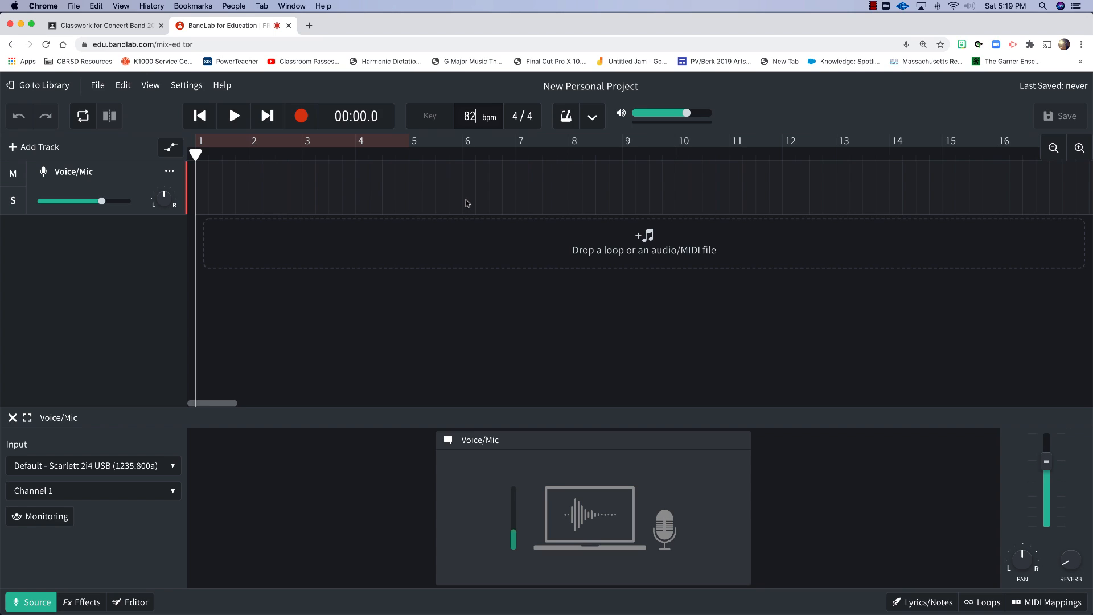
key(BackSpace)
text(6)
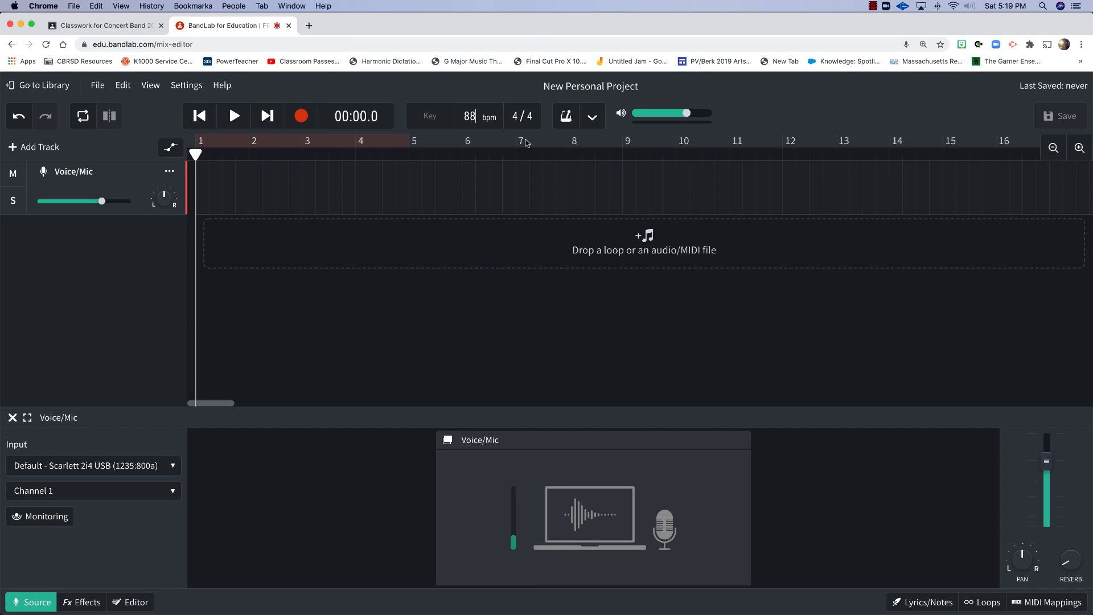
click(573, 118)
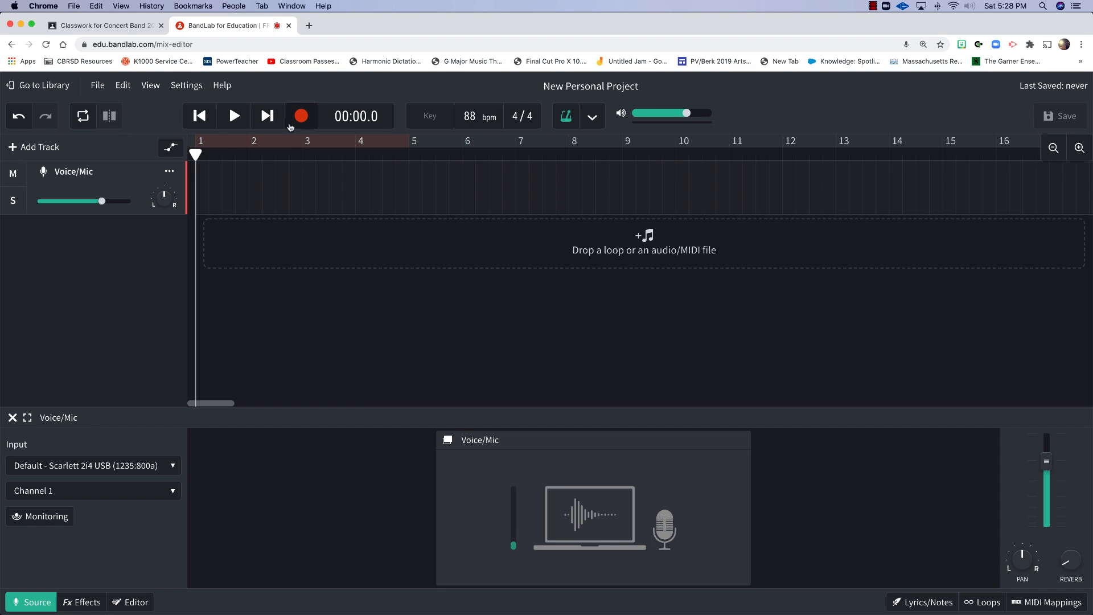
Record about 22 seconds of audio on the Voice/Mic track and trim the clip's end back to about bar 9
click(291, 125)
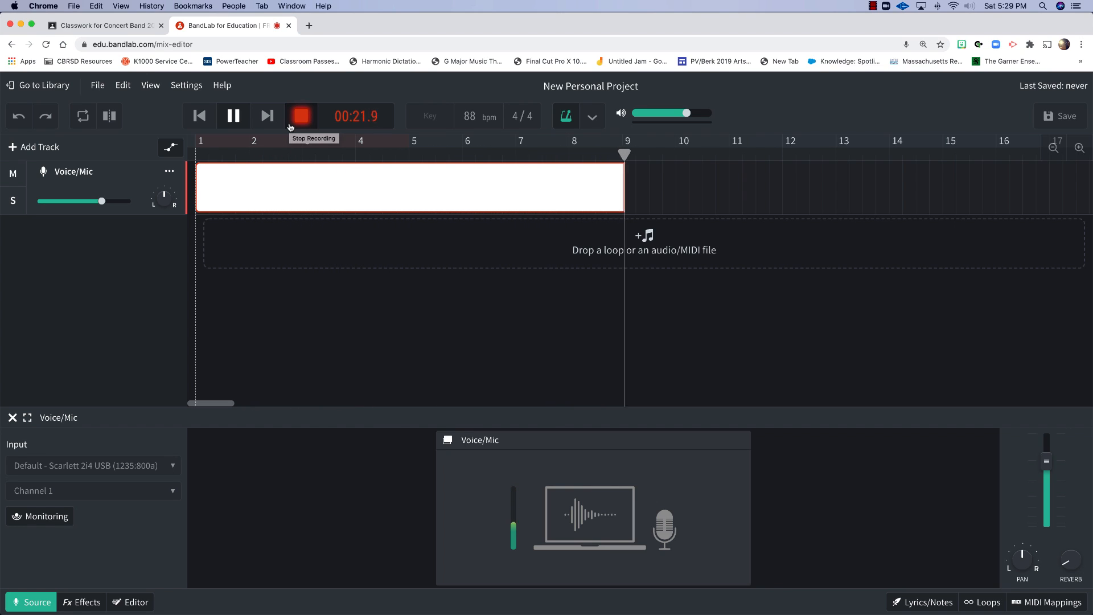
click(290, 126)
click(605, 195)
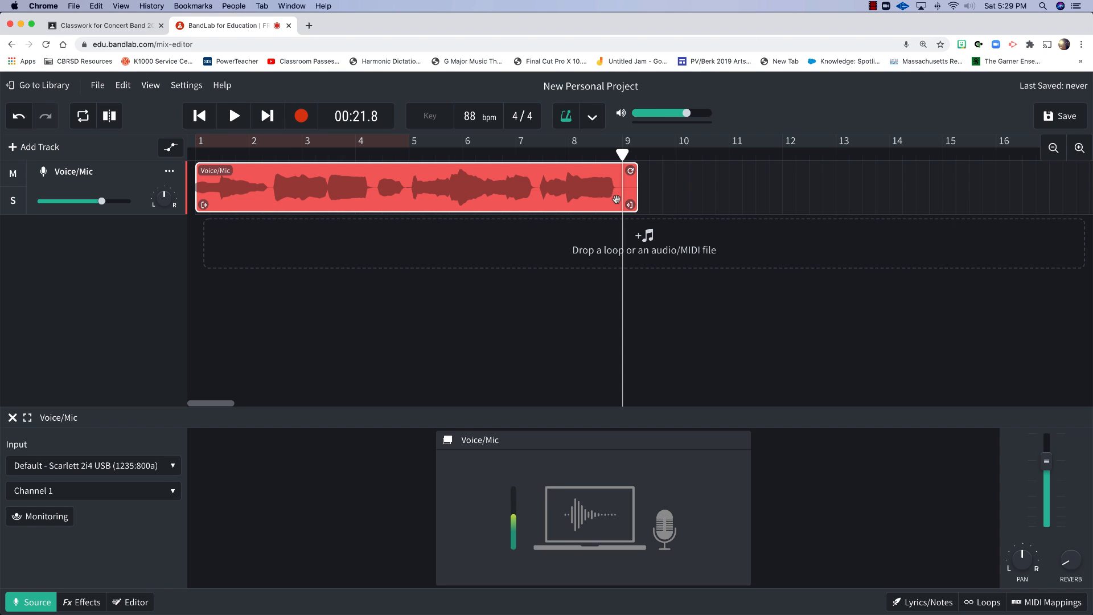
drag(631, 205, 614, 204)
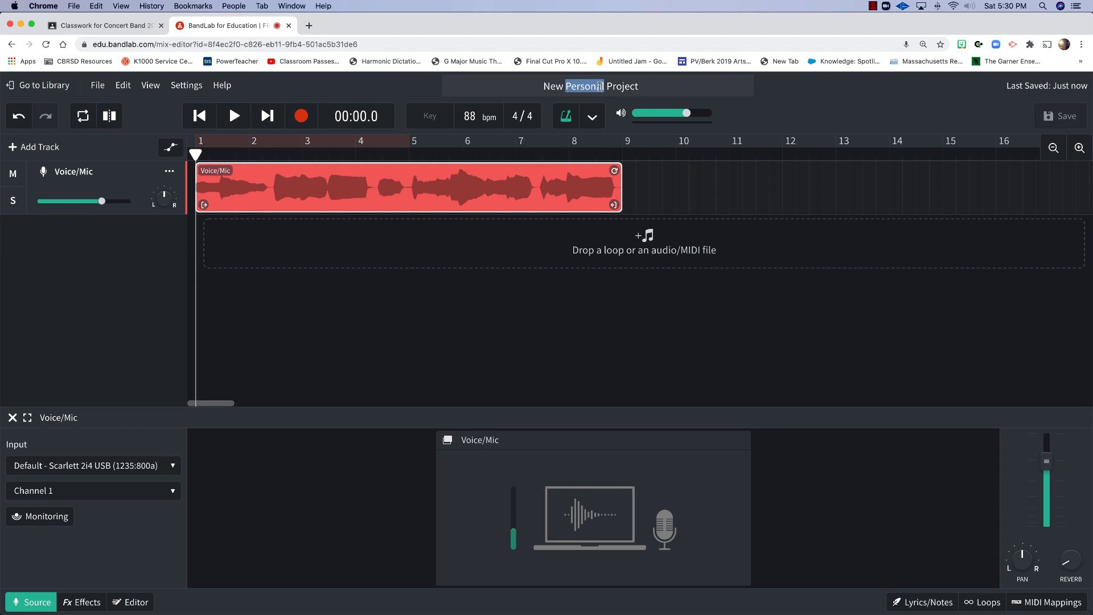
Rename the project as Countermelody 17 Euph
triple_click(599, 86)
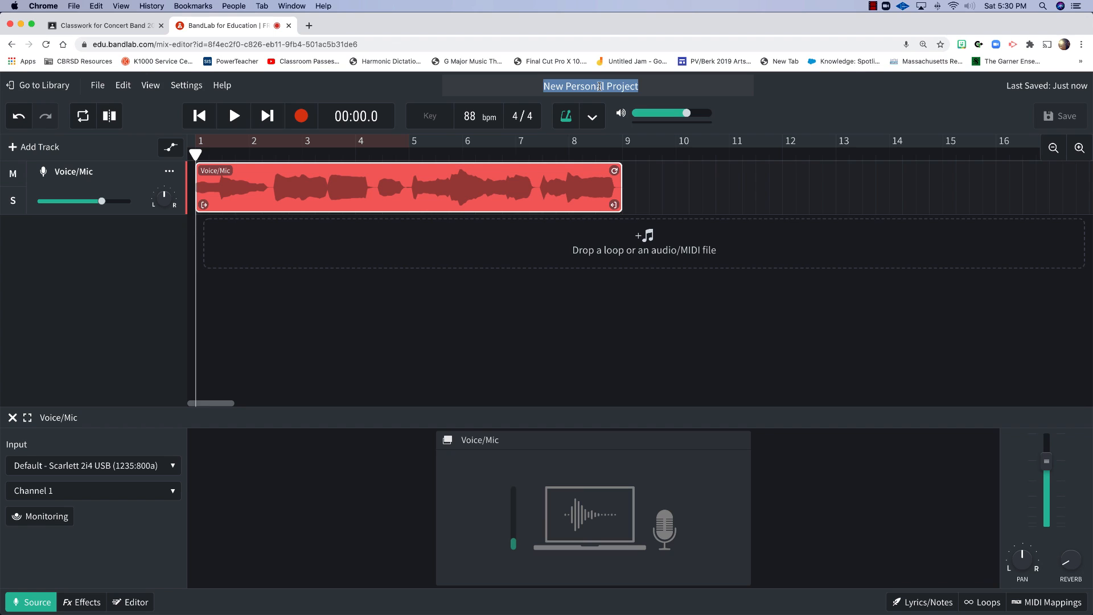
text(Countermelody 17 Euph)
key(Return)
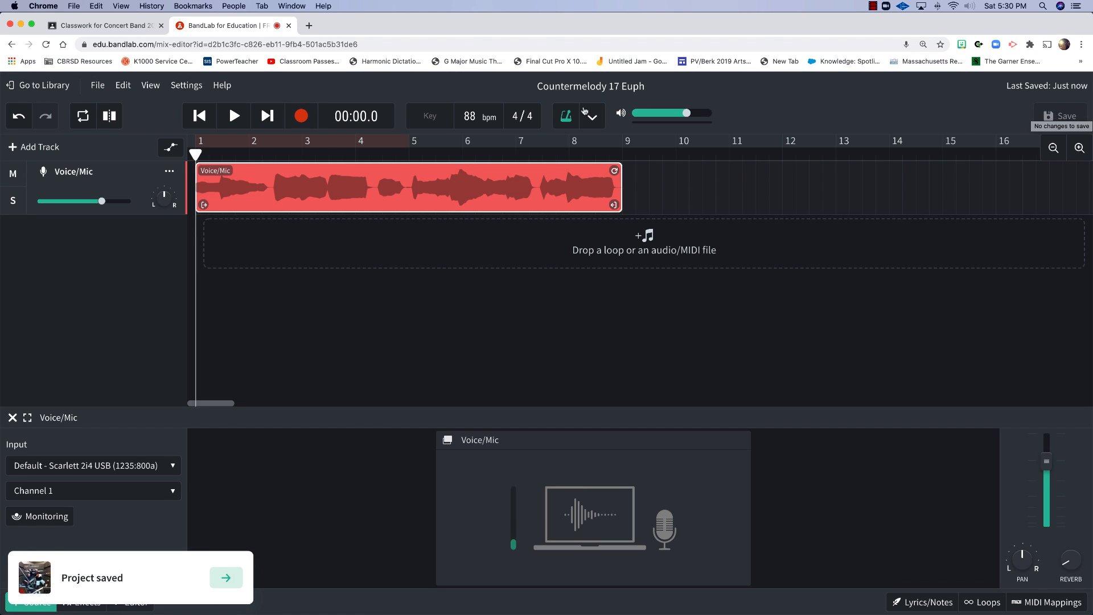
Download the project's mixdown as a High Quality MP3
click(97, 86)
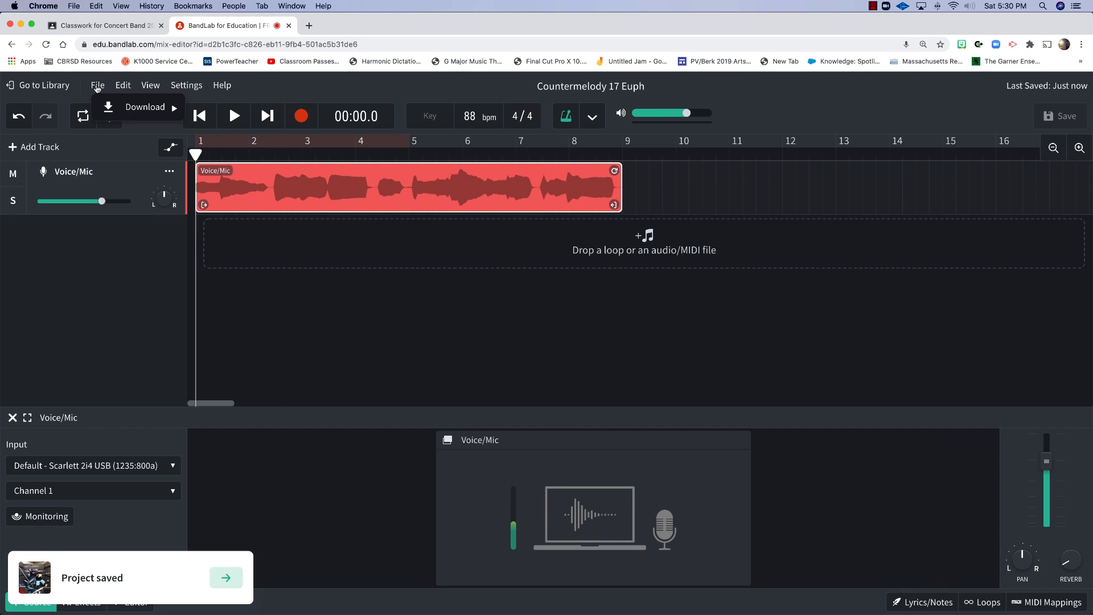
mouse_move(131, 119)
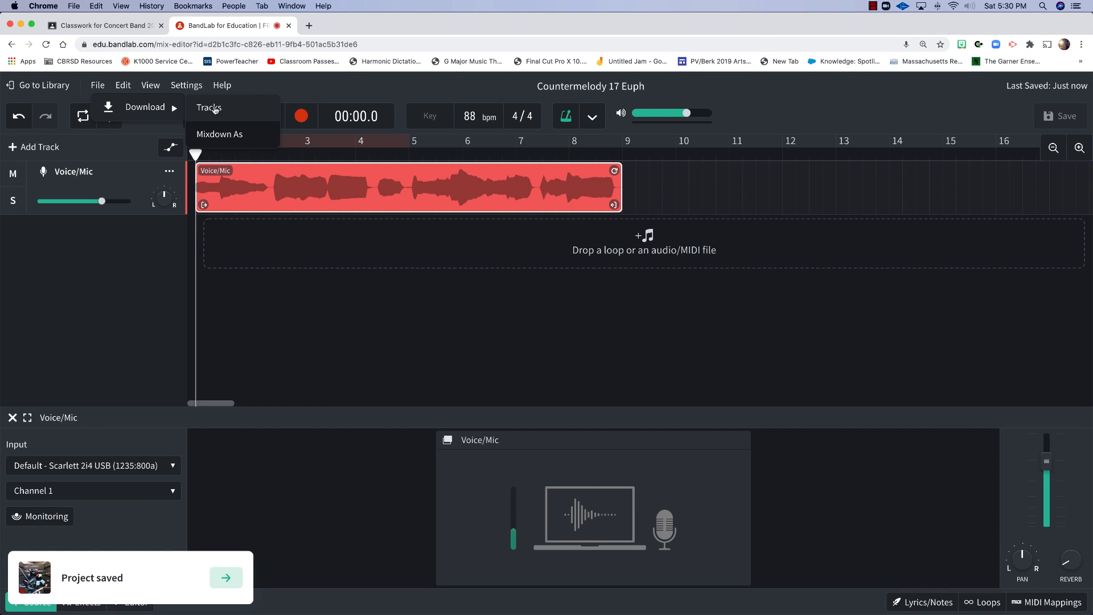
click(219, 134)
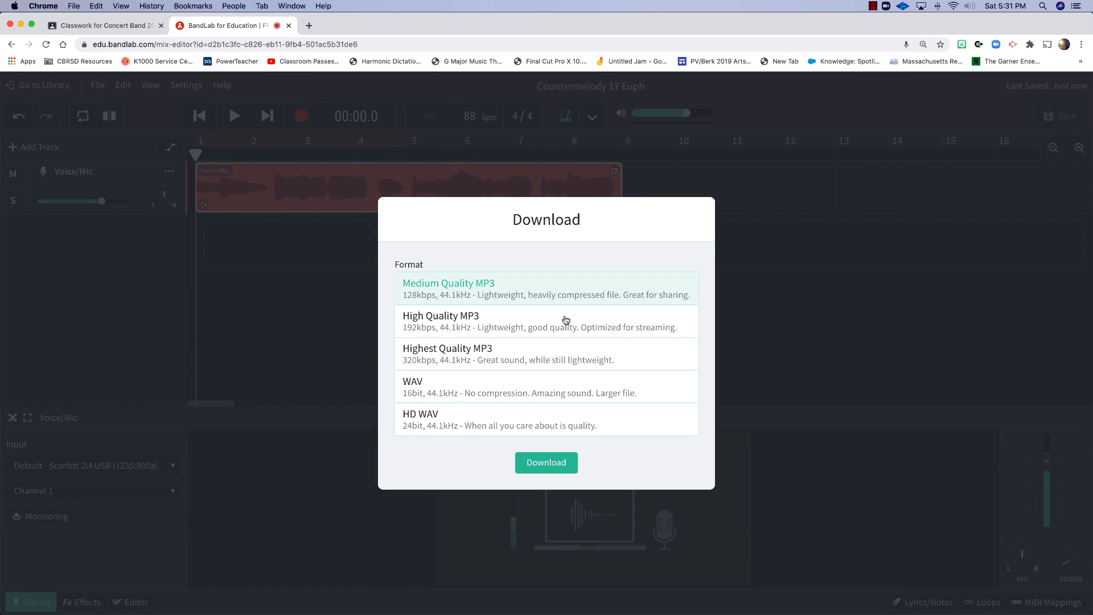
click(571, 325)
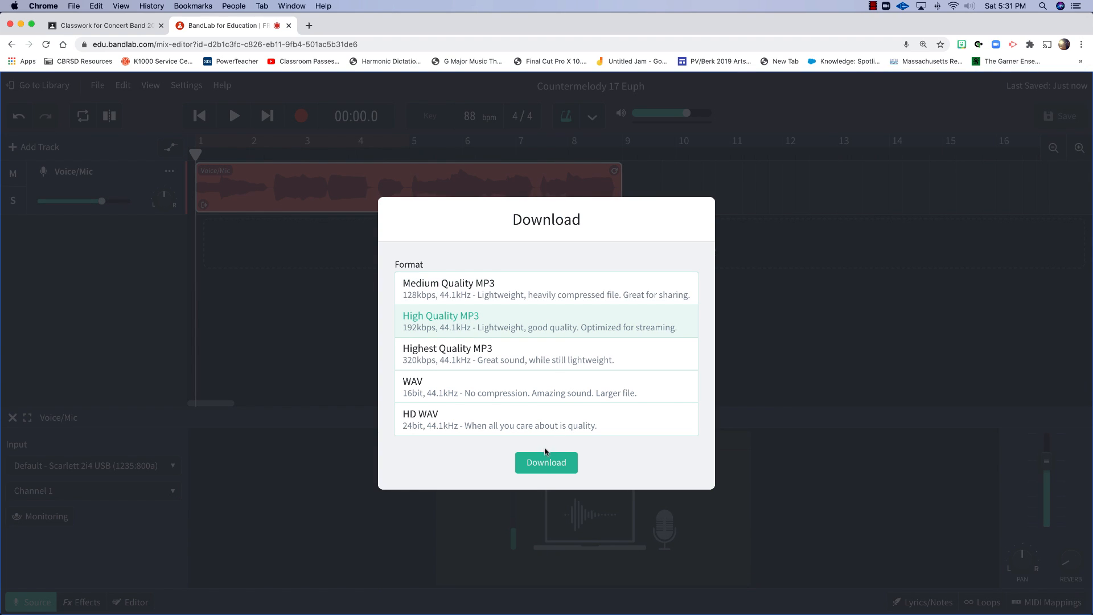
click(548, 466)
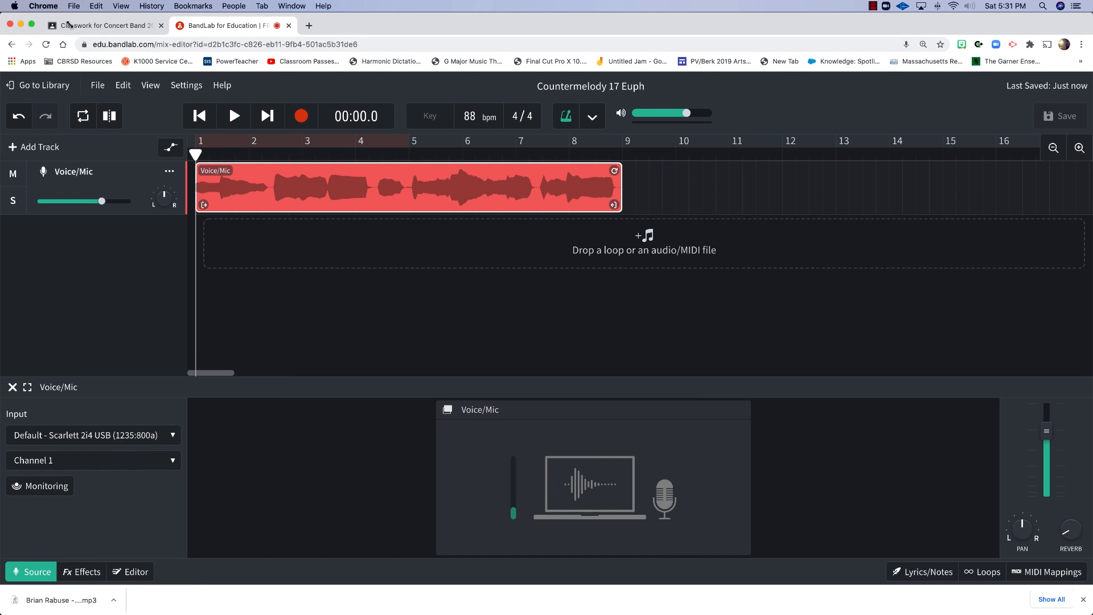
Shift the browser window to uncover the desktop and place the downloaded MP3 there
drag(1, 15, 70, 24)
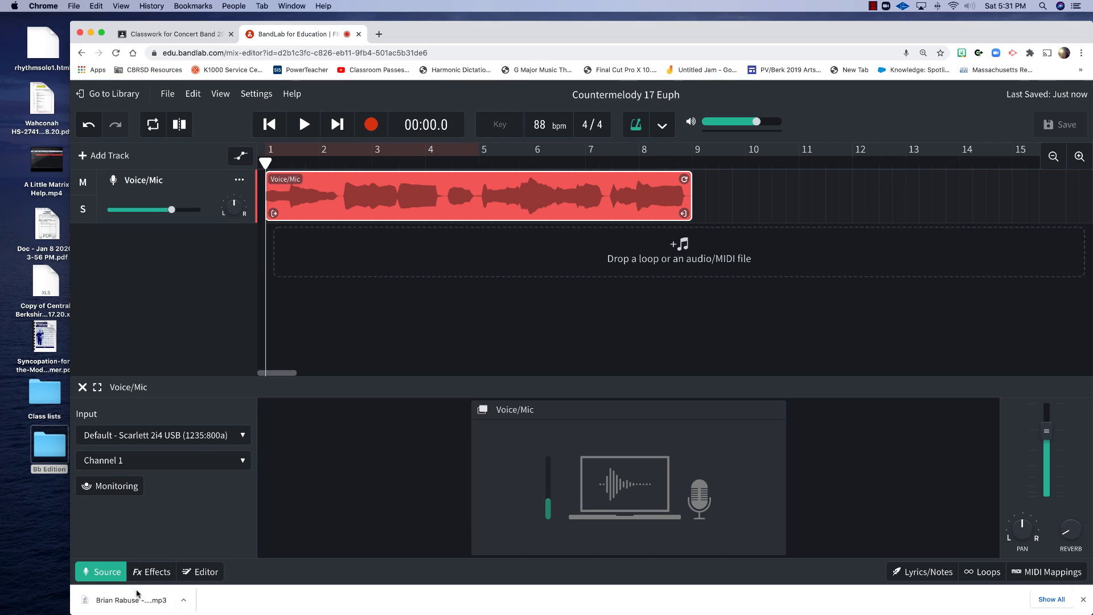
drag(137, 594, 32, 528)
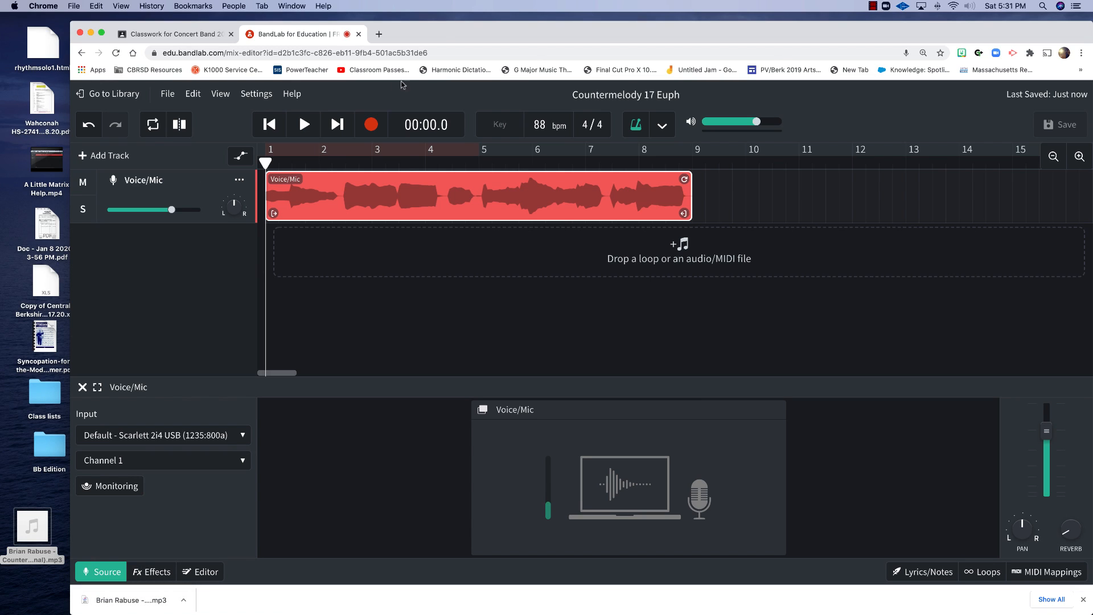
drag(434, 35, 370, 4)
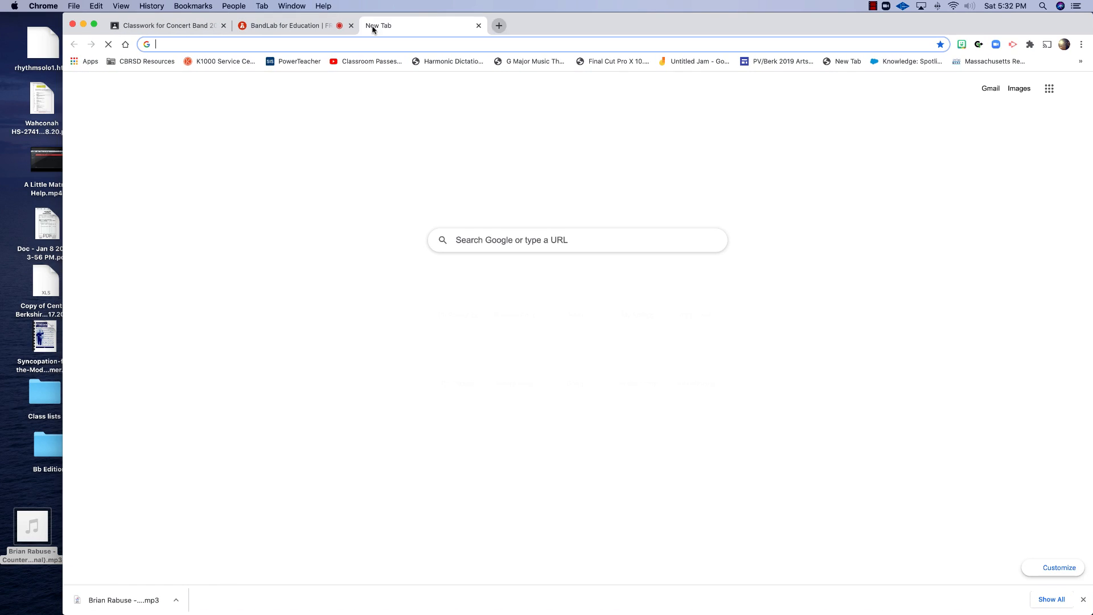
Open Google Drive from a new browser tab
click(371, 26)
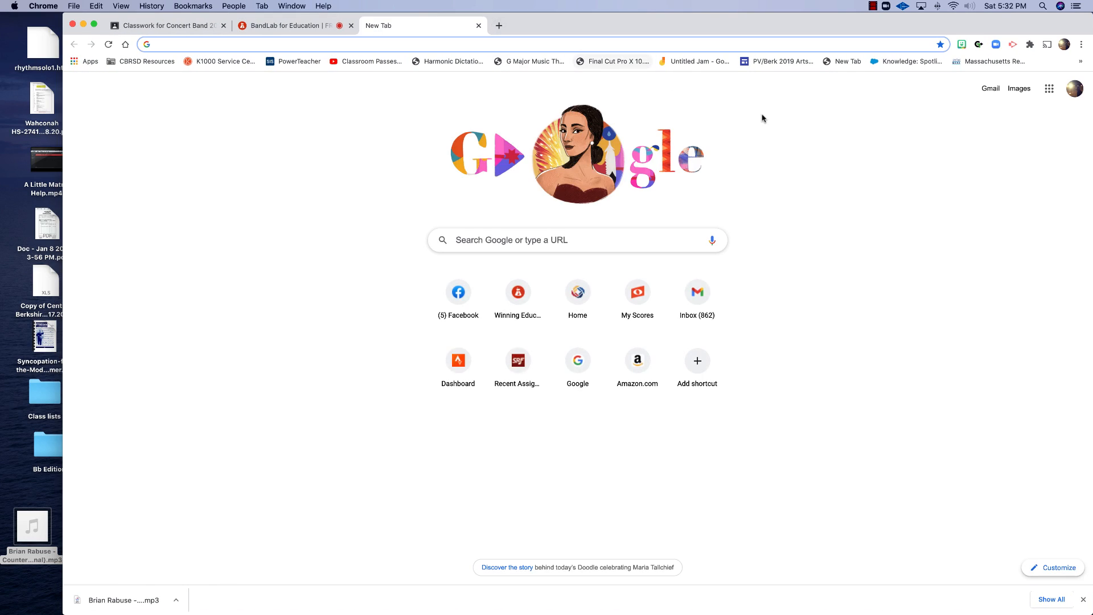
click(1048, 89)
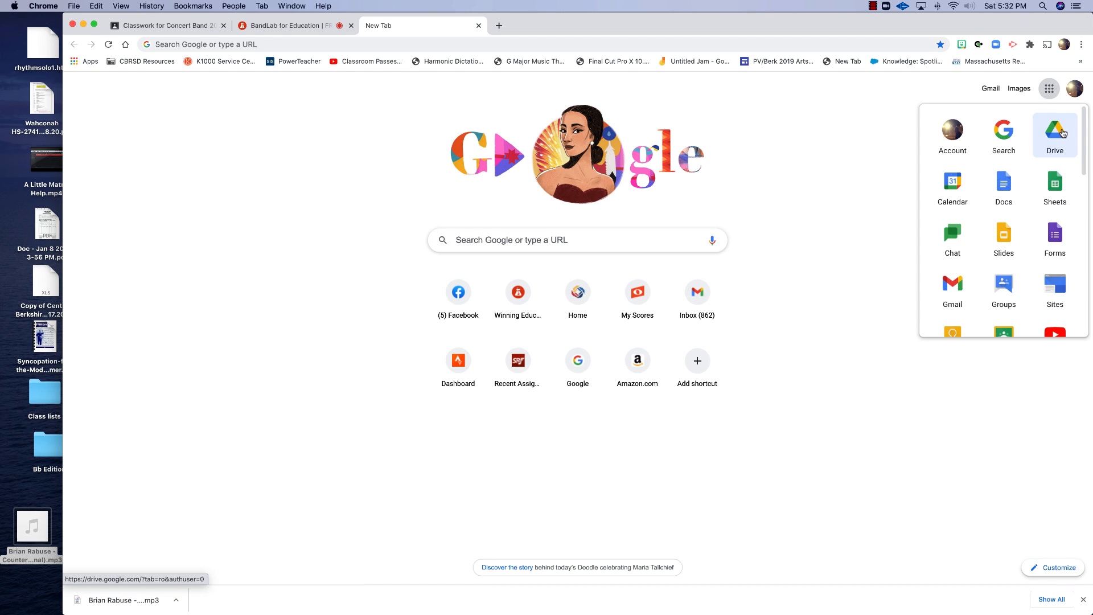
click(1060, 131)
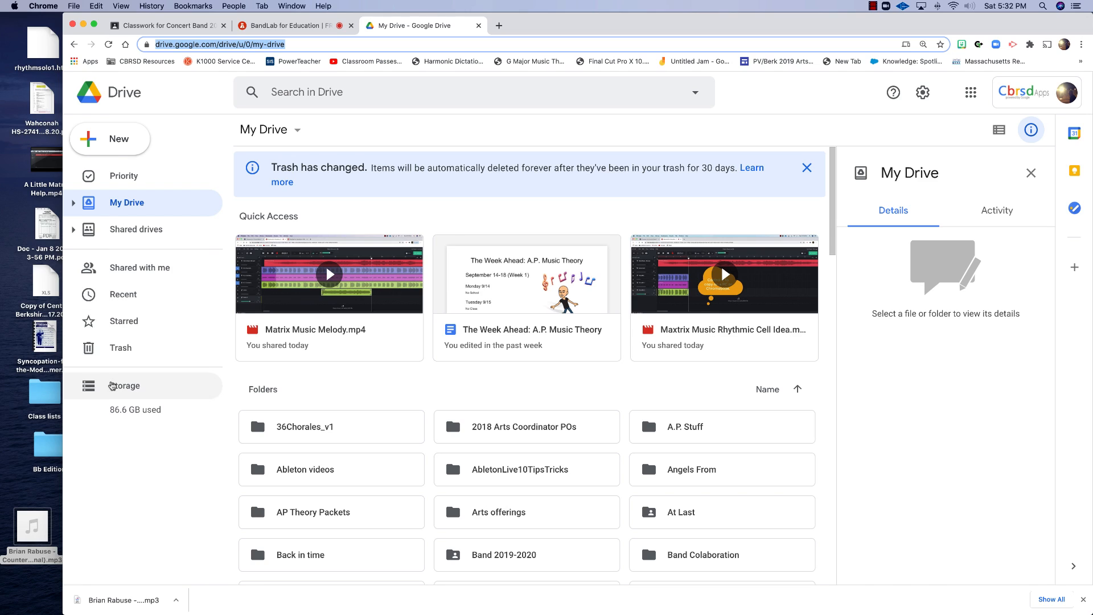
Search Drive for the Videos Bandlab folder and open it
click(317, 82)
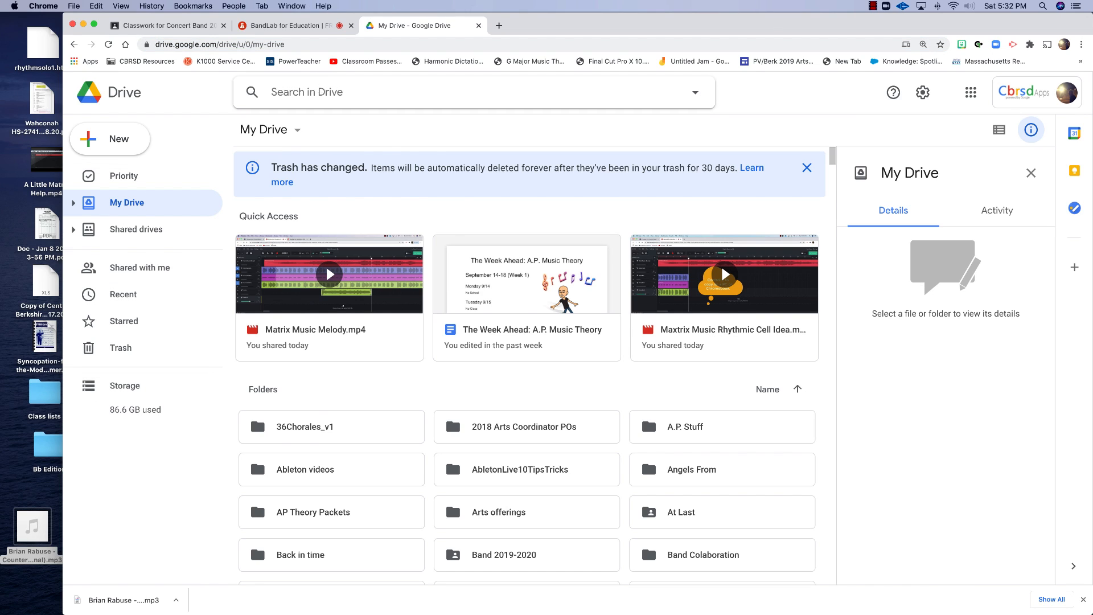
text(videos)
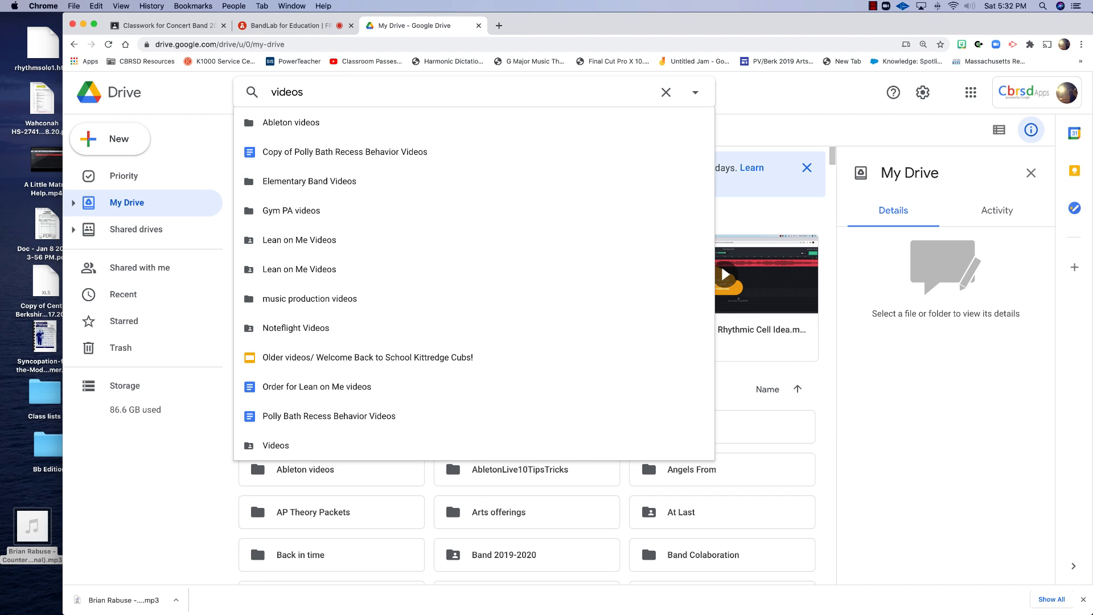
text( Band)
click(310, 151)
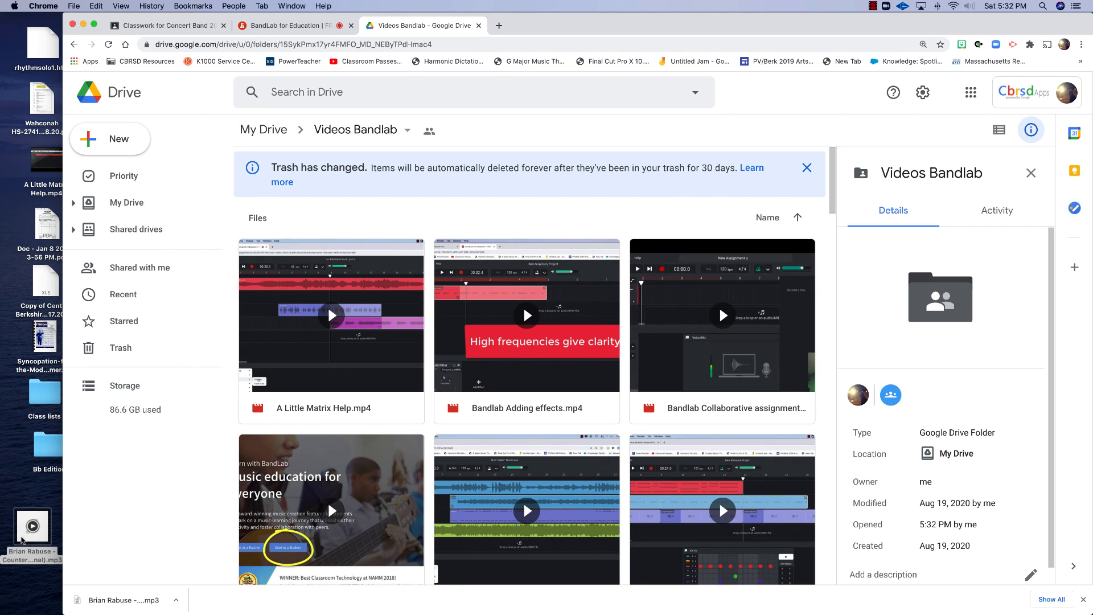
Upload the Countermelody 17 Euph MP3 from the desktop to the Videos Bandlab folder and play its beginning
drag(32, 527, 349, 421)
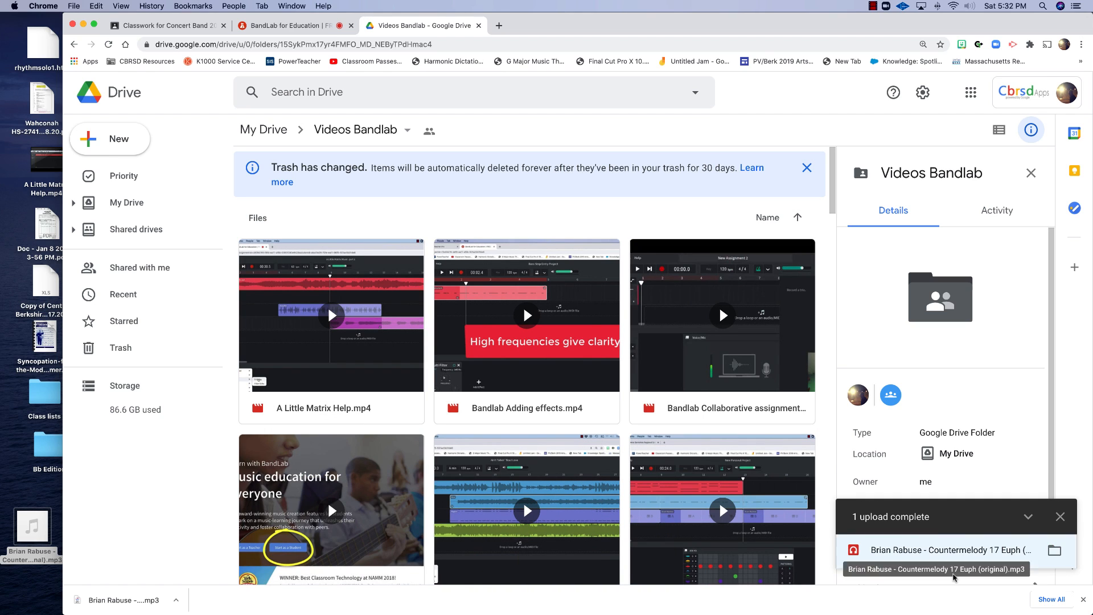
click(982, 550)
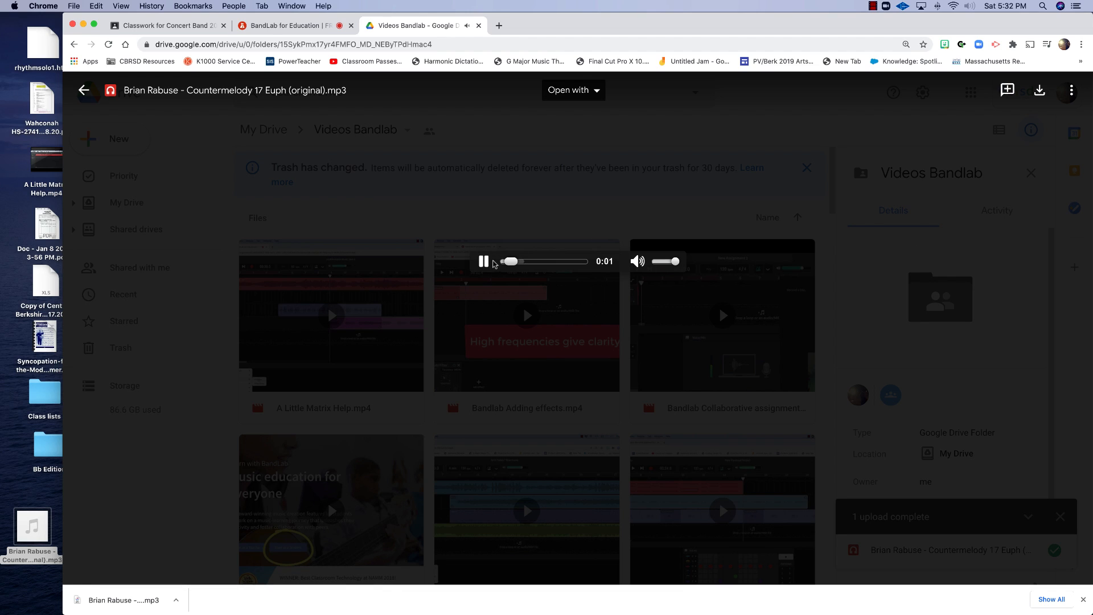
click(483, 263)
Open the sharing settings of the uploaded MP3 and add the music test student account as a recipient
click(1070, 93)
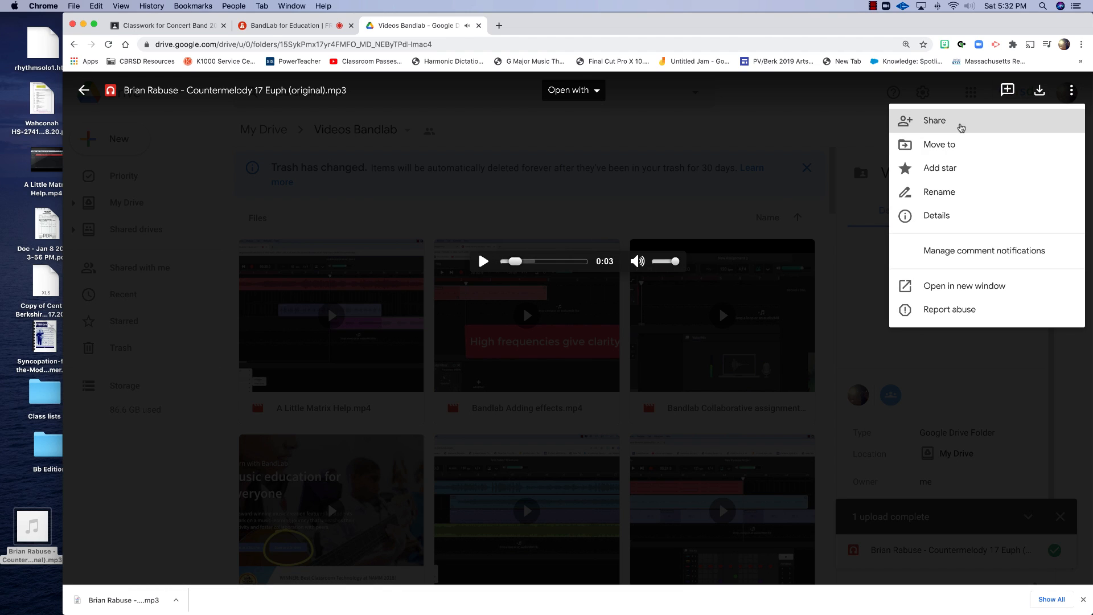
click(960, 127)
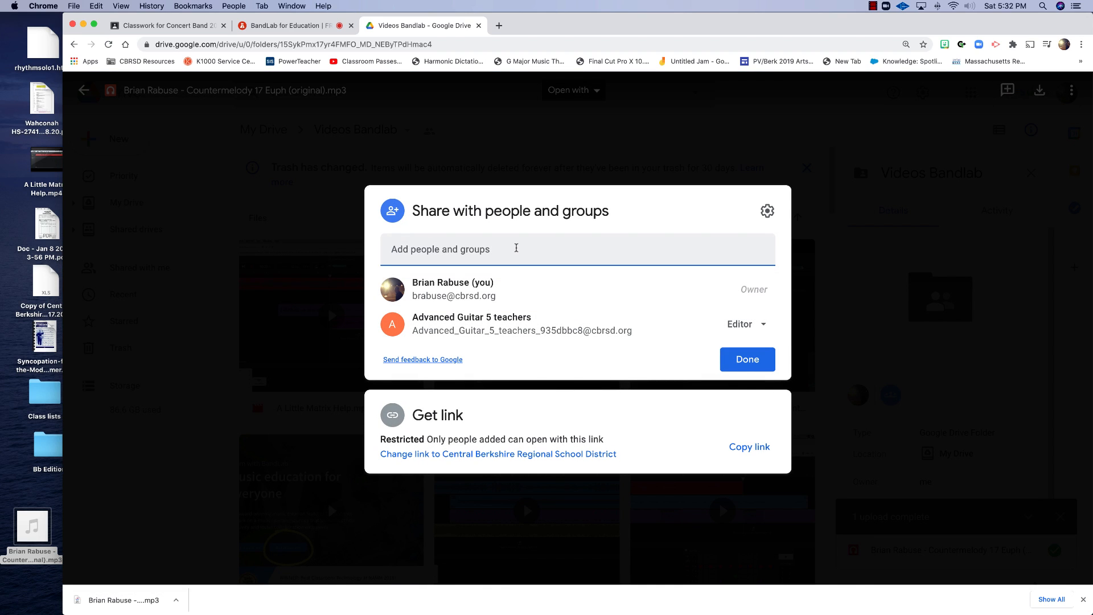
text(wa)
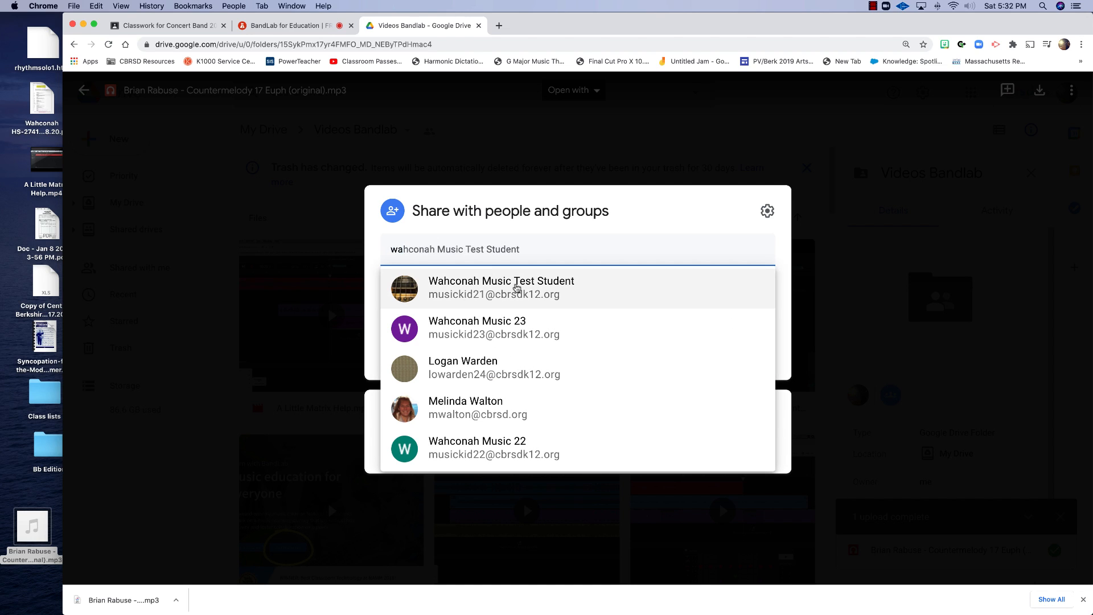
click(514, 287)
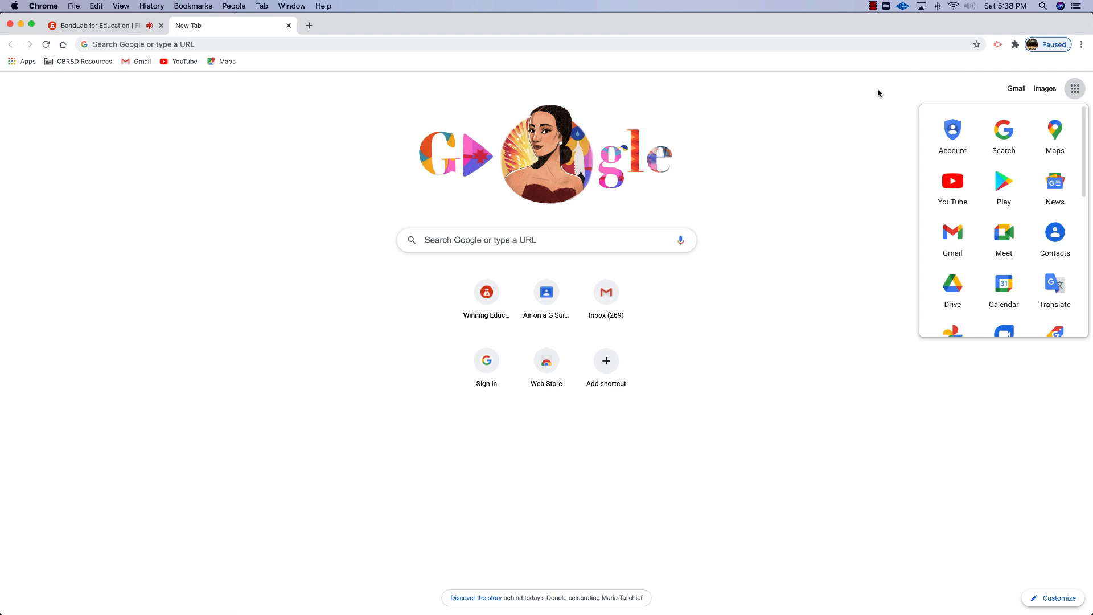
Open Google Drive with the student account and download the shared Countermelody 17 Euph MP3 to the desktop
click(966, 296)
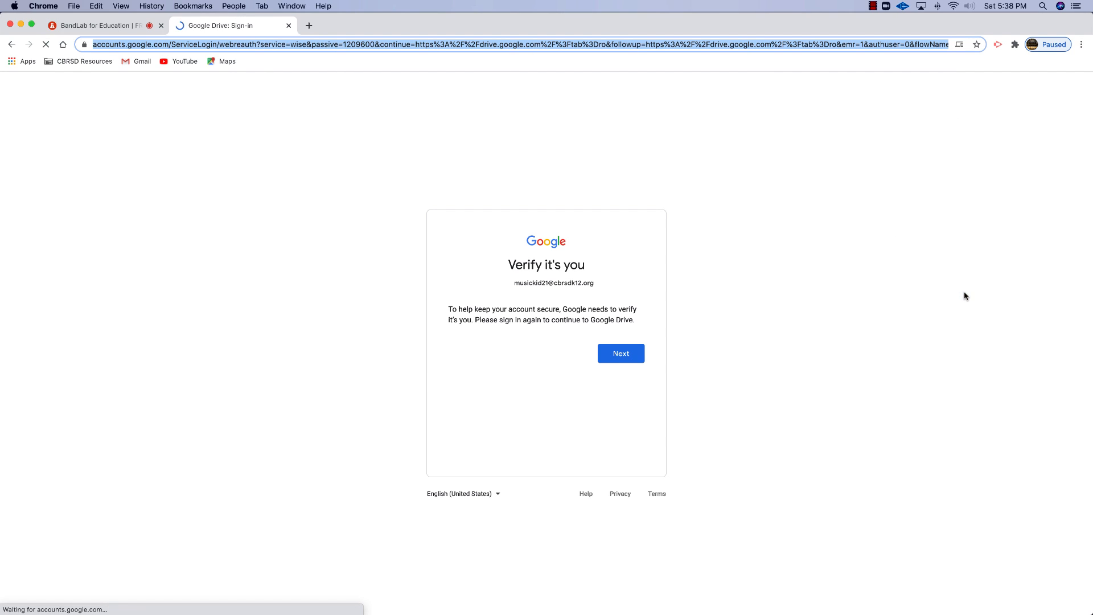
click(618, 358)
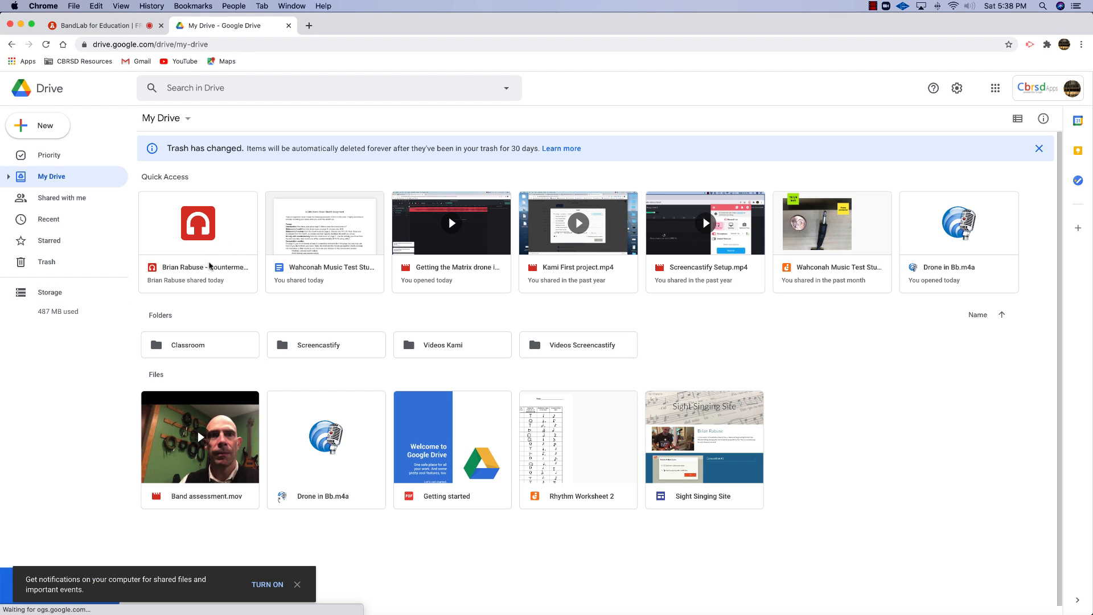
right_click(210, 270)
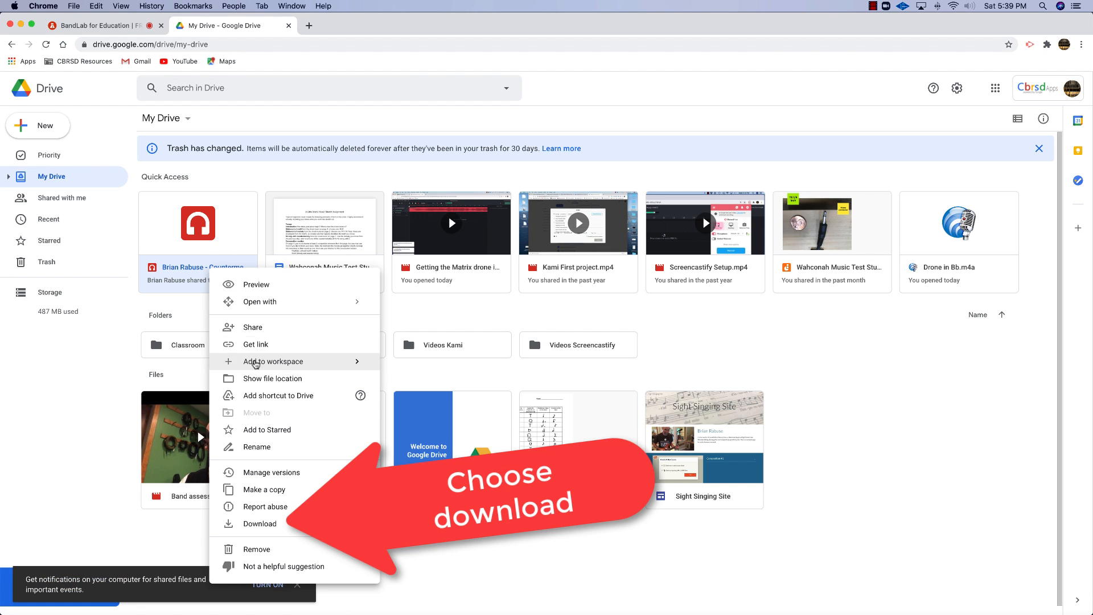
click(271, 524)
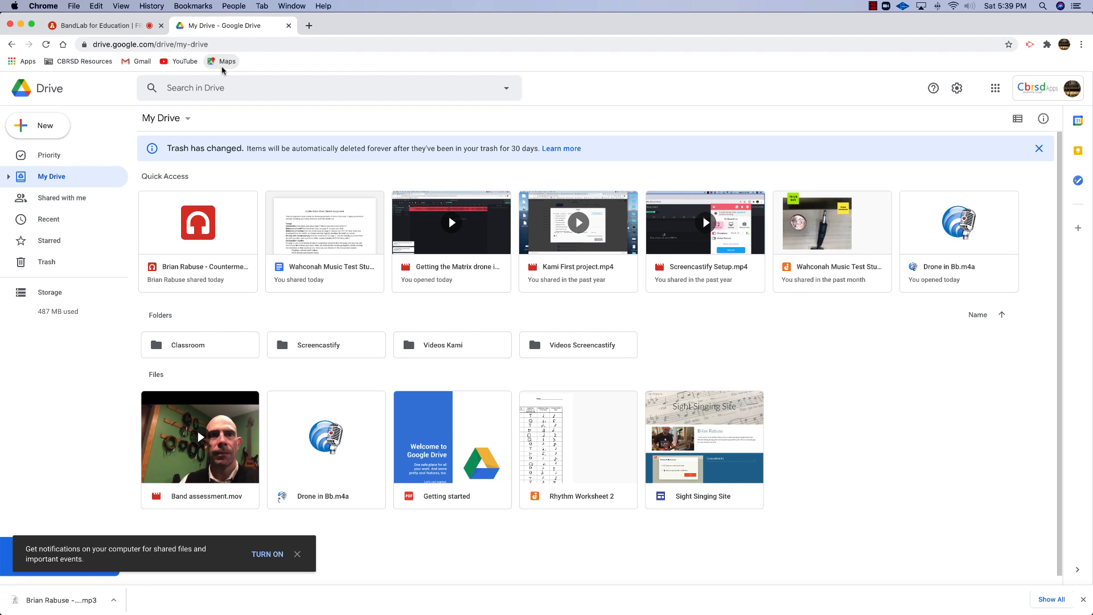
drag(40, 22, 74, 23)
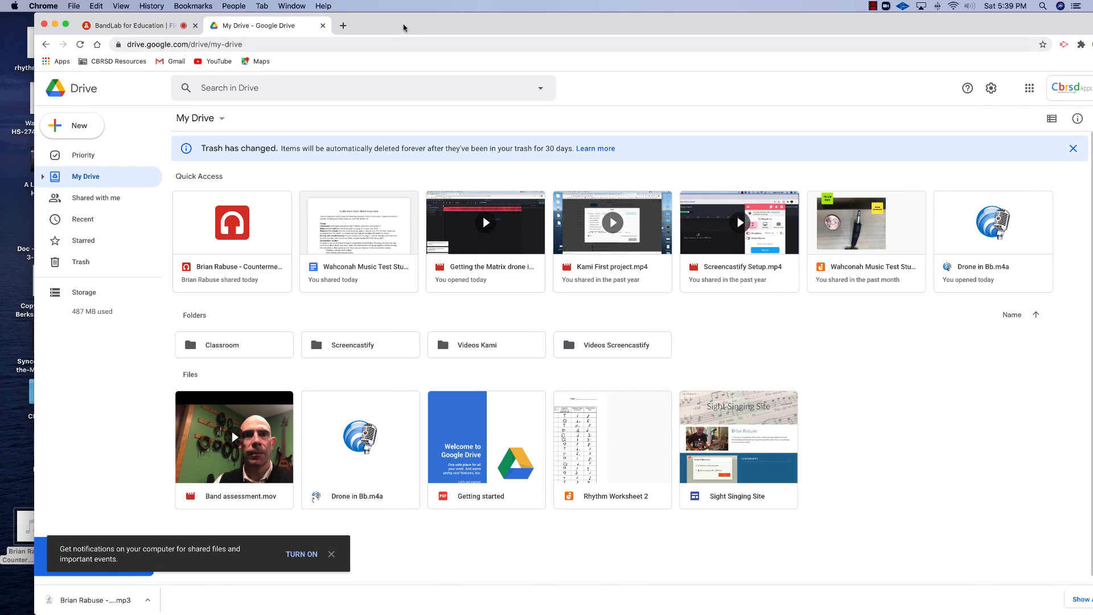
drag(400, 25, 366, 25)
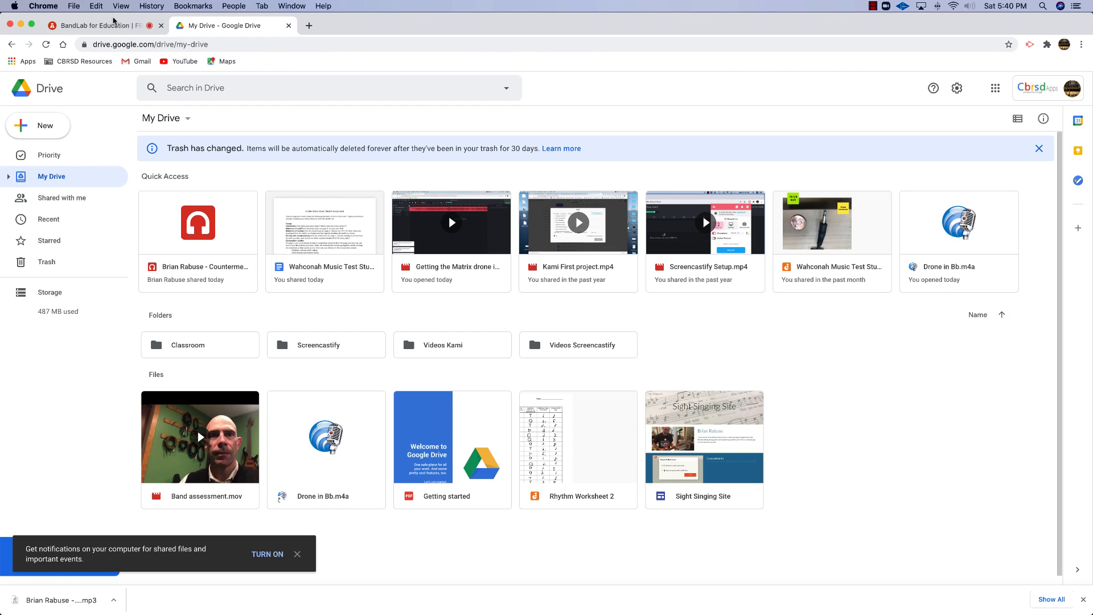
Switch to the BandLab project and import the Countermelody 17 Euph (original) MP3 from the desktop as a new track
click(108, 26)
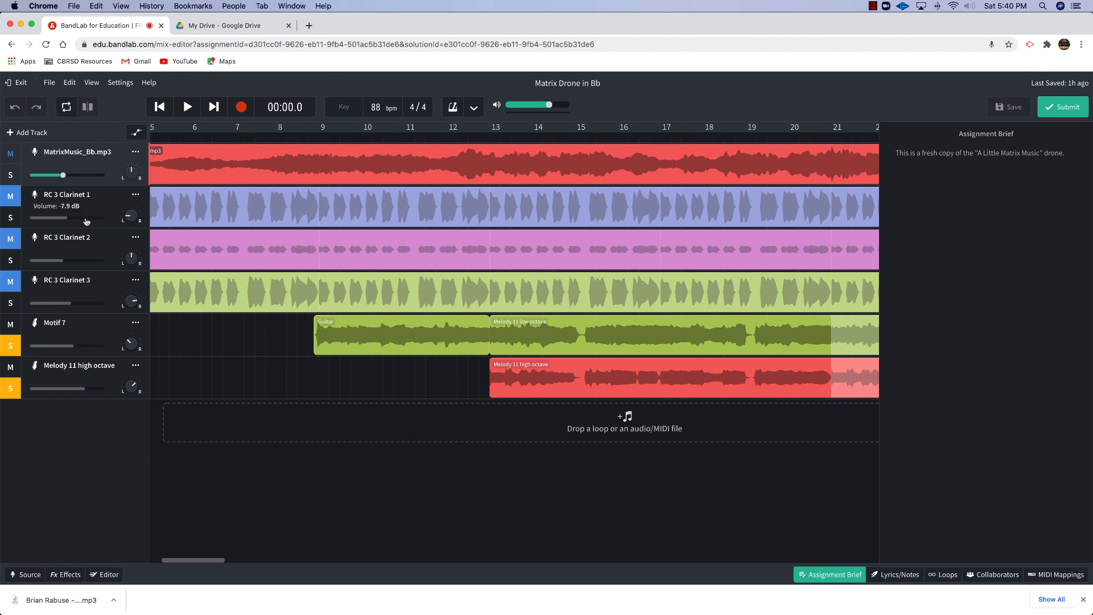
click(31, 131)
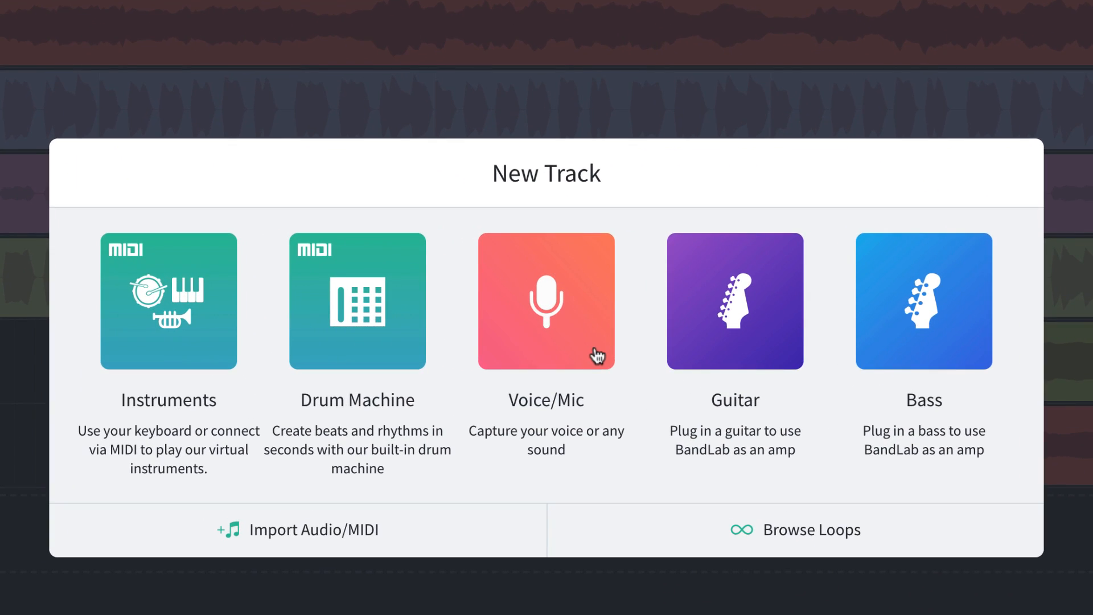
click(221, 543)
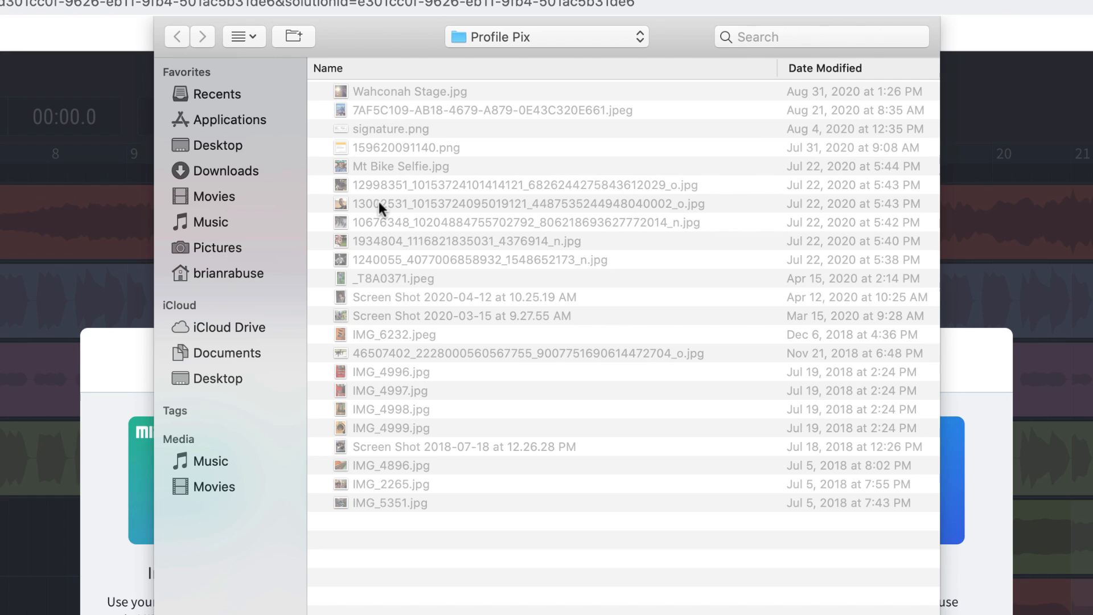
click(235, 142)
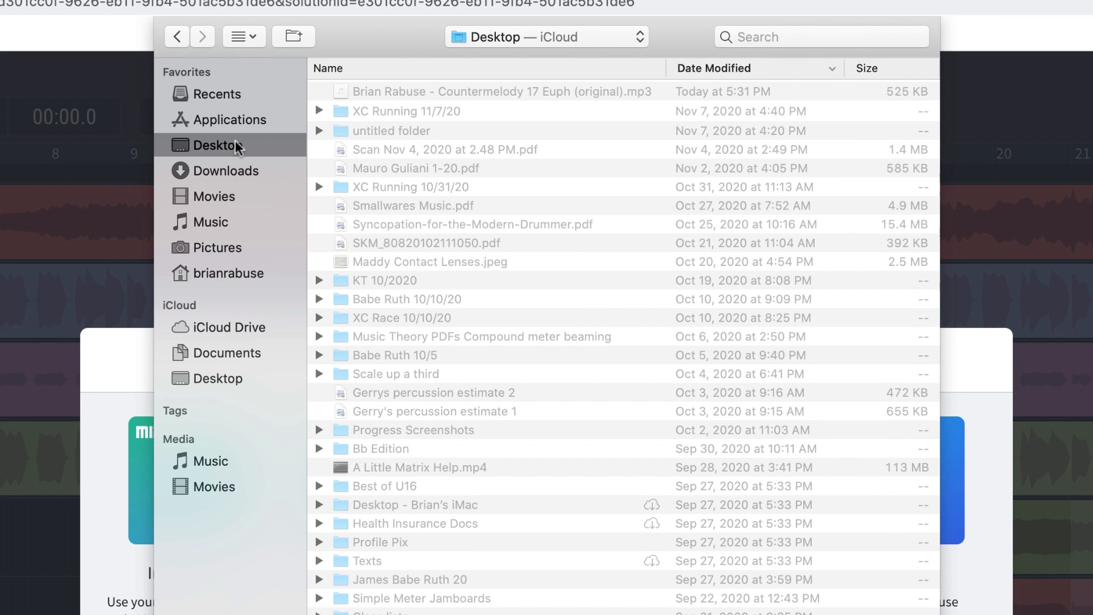
click(499, 93)
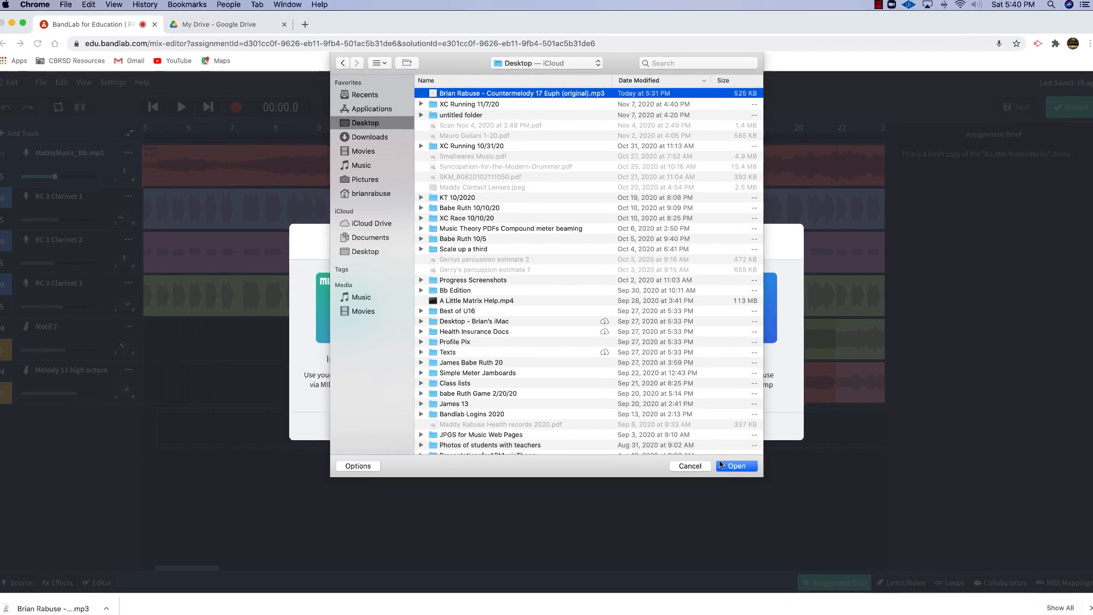
click(726, 463)
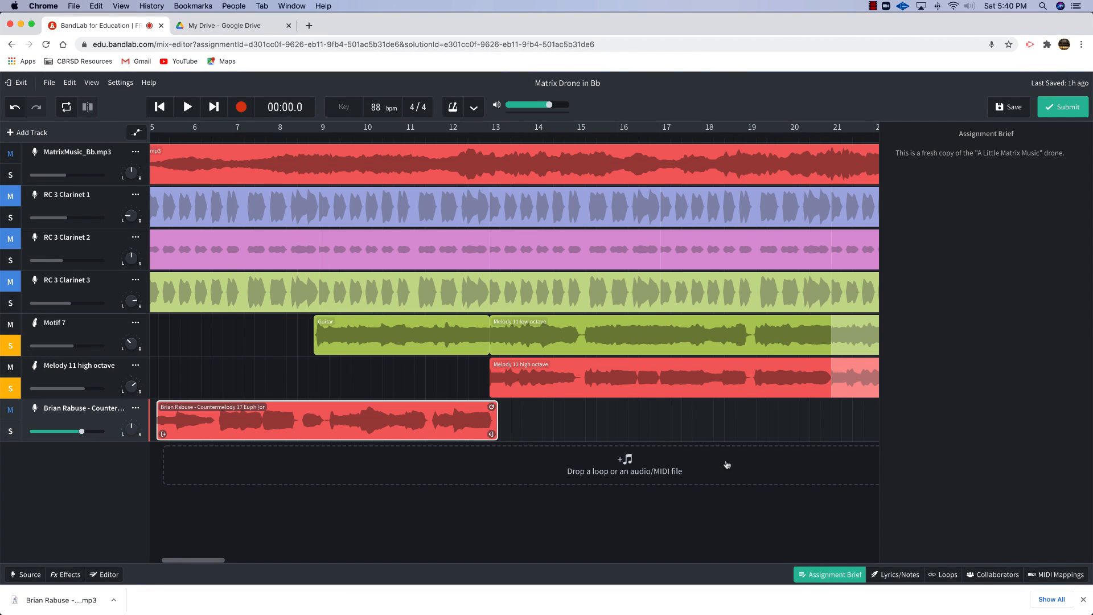
Close the assignment brief and move the imported countermelody region to start at measure 21
drag(249, 425, 677, 477)
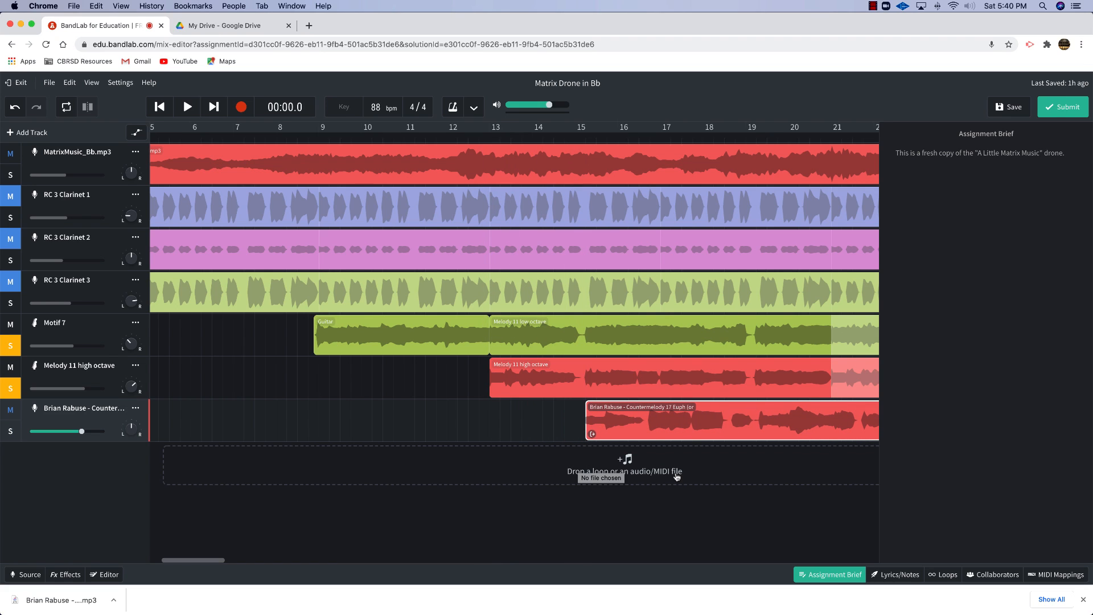
click(829, 574)
drag(712, 422, 937, 423)
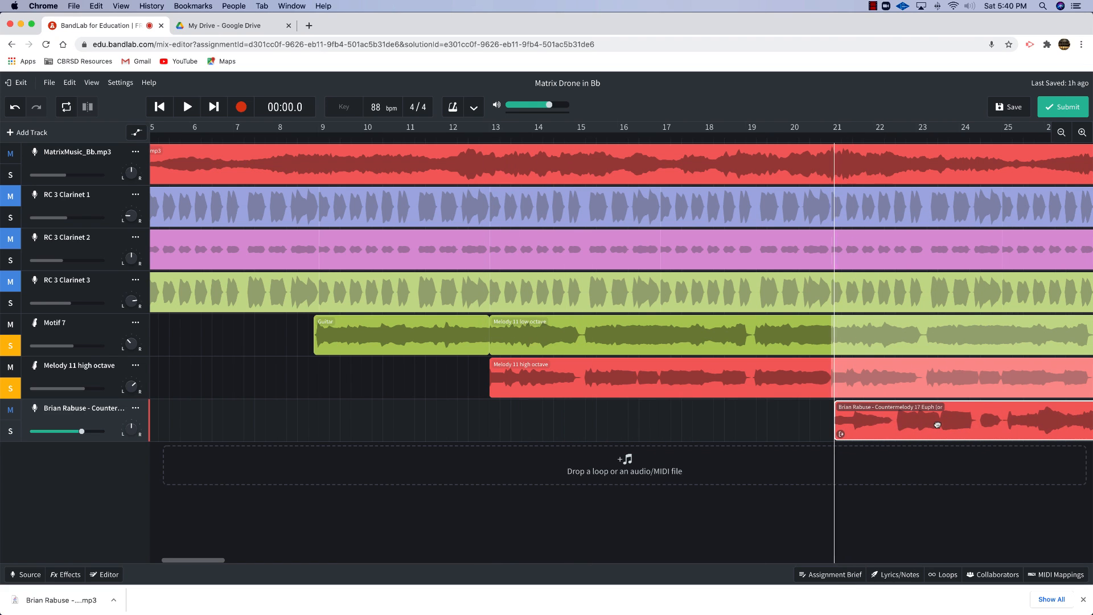
scroll(818, 415, right, 10)
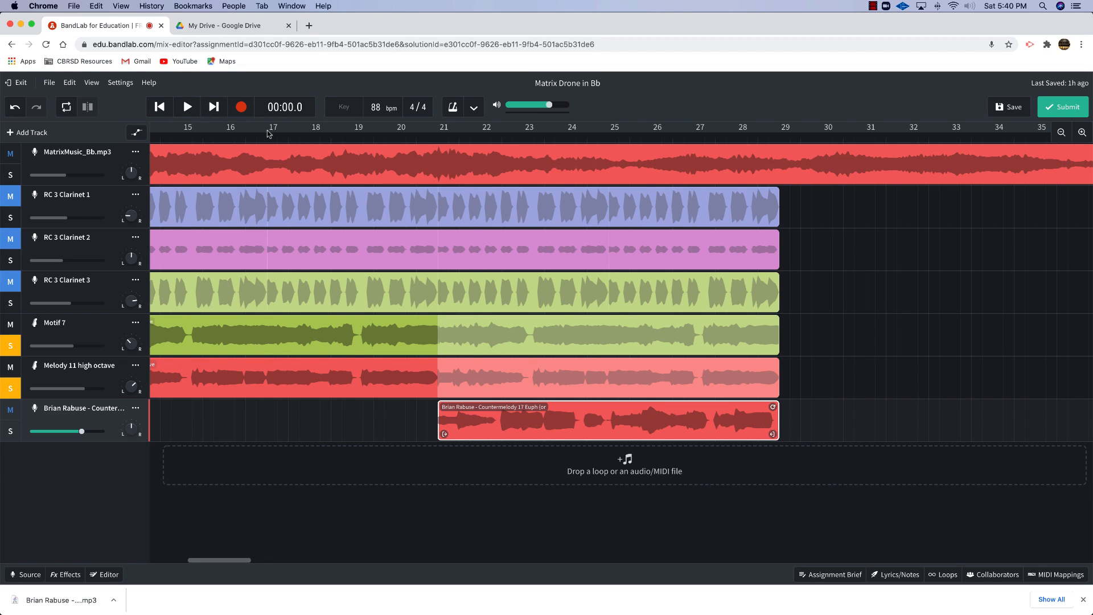
Turn off solo on Melody 11 high octave and Motif 7, and unmute the three RC 3 Clarinet tracks
click(10, 388)
click(11, 346)
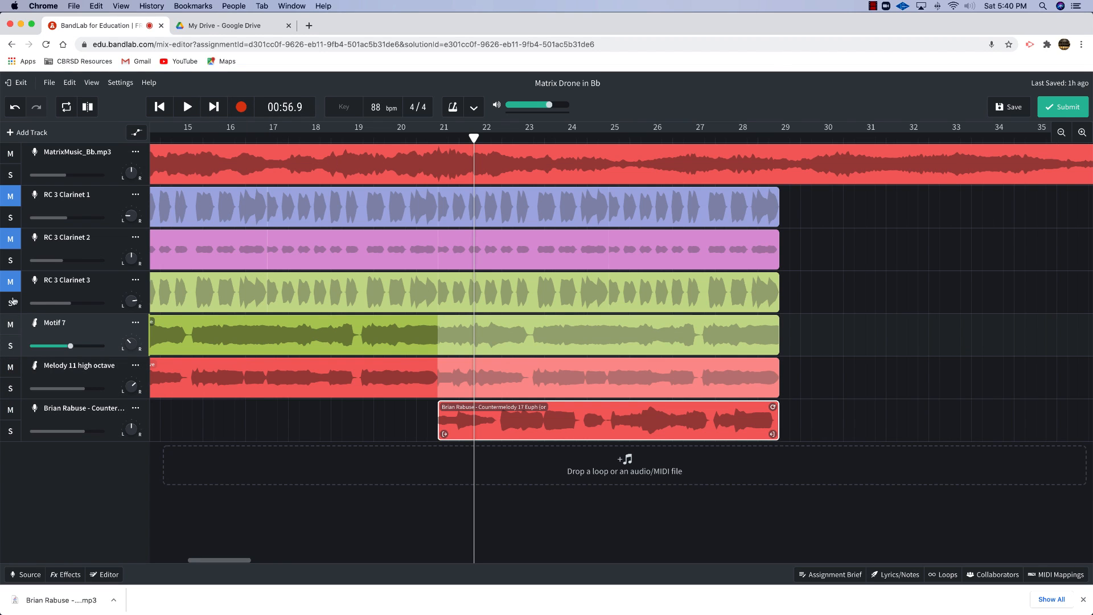
click(11, 282)
click(11, 240)
click(11, 201)
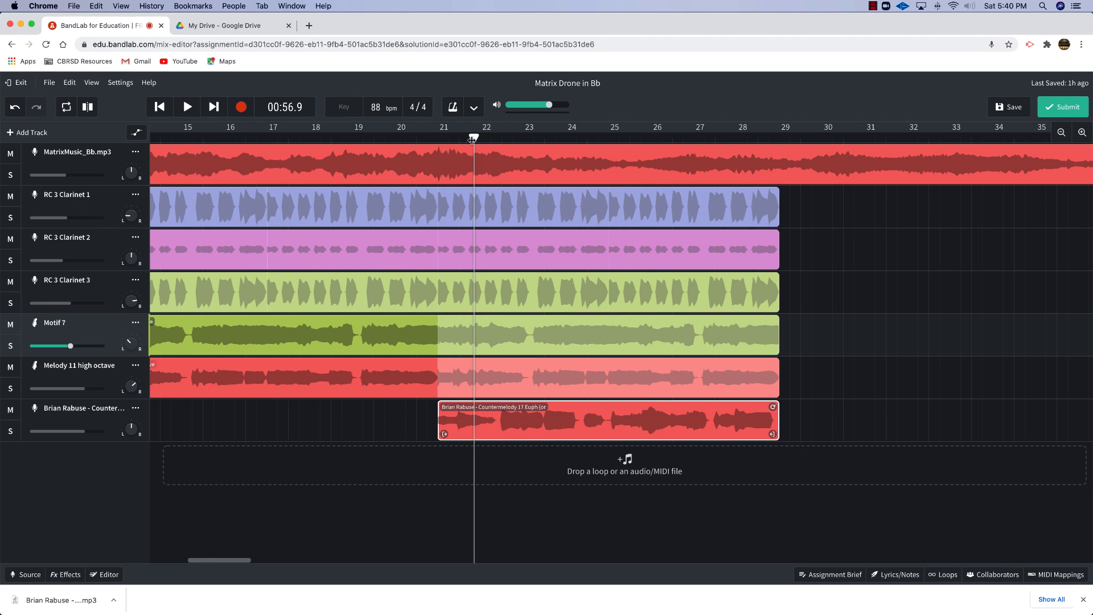
Play a short passage of the full mix from measure 21, where the countermelody starts
drag(472, 139, 439, 140)
click(187, 107)
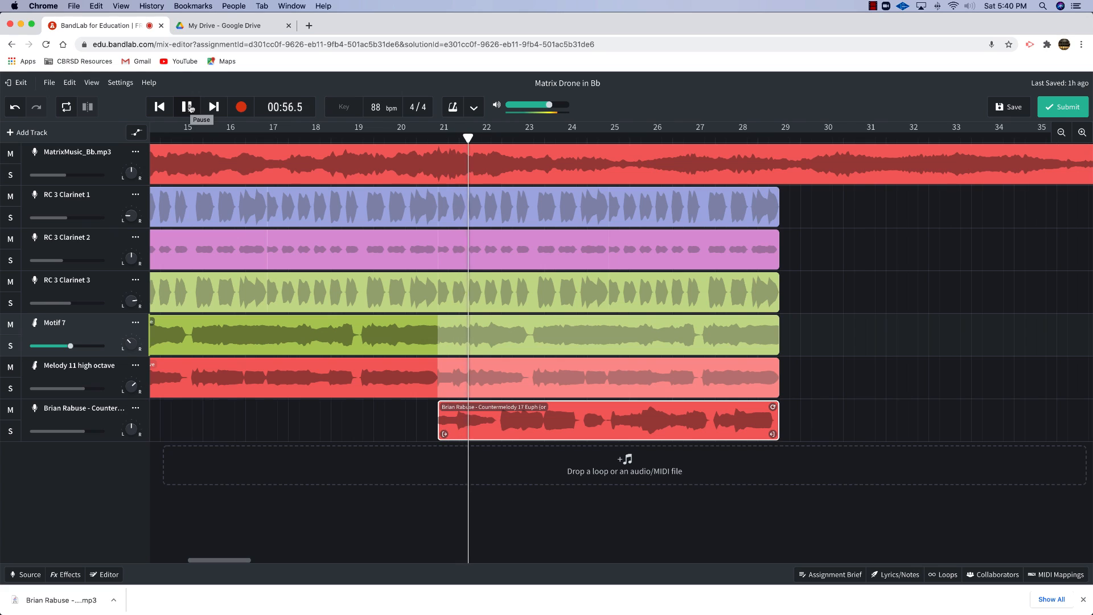
click(190, 107)
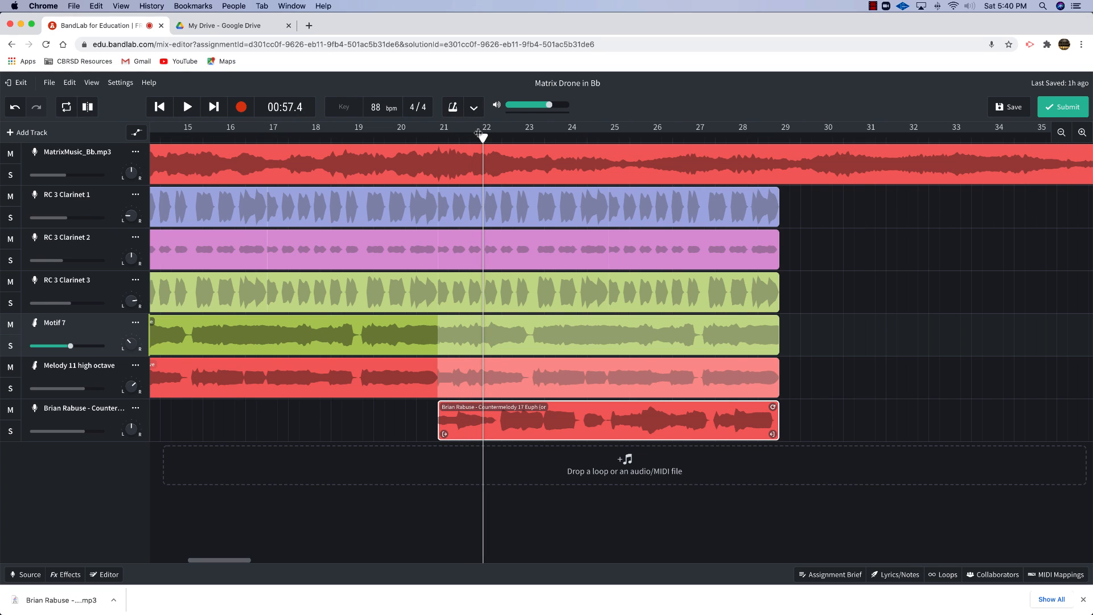
Listen to only the Motif 7 and countermelody tracks from measure 21 using solo, and clear both solos after playback
drag(478, 133, 437, 138)
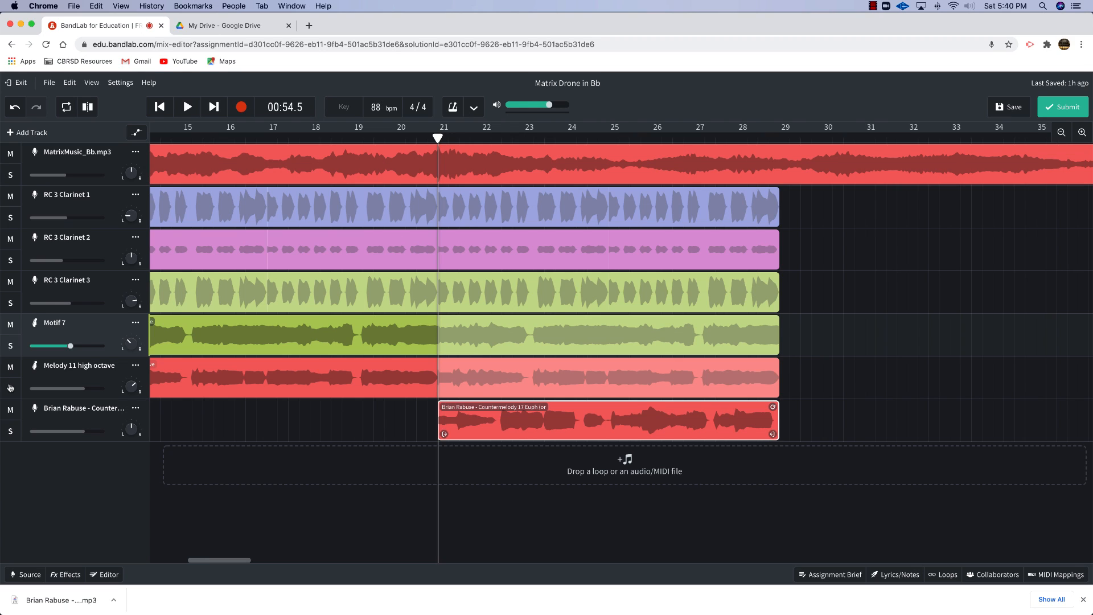
click(10, 346)
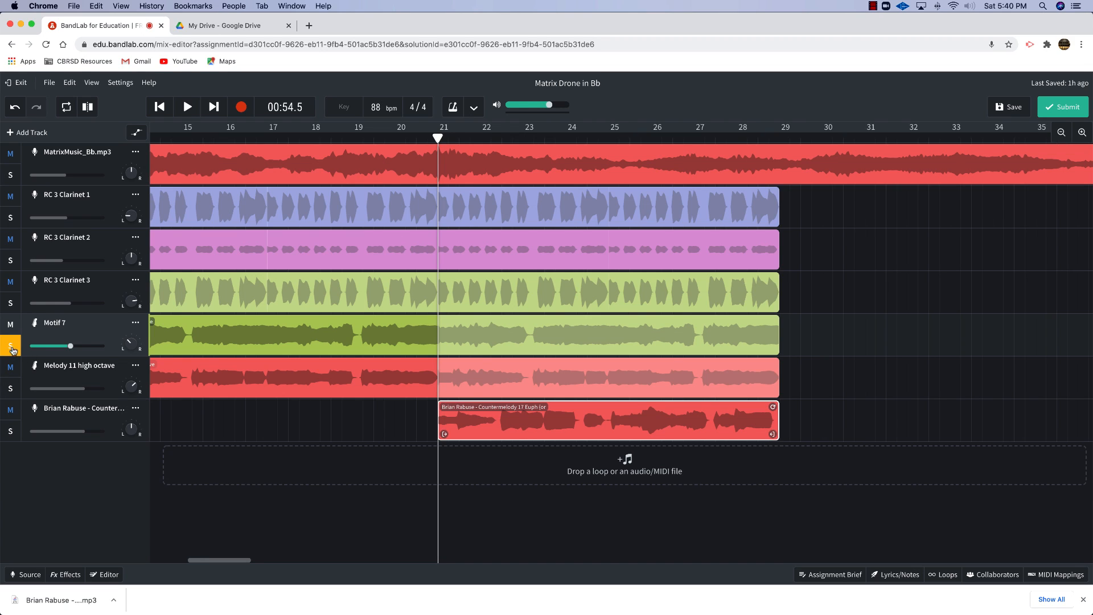
click(9, 431)
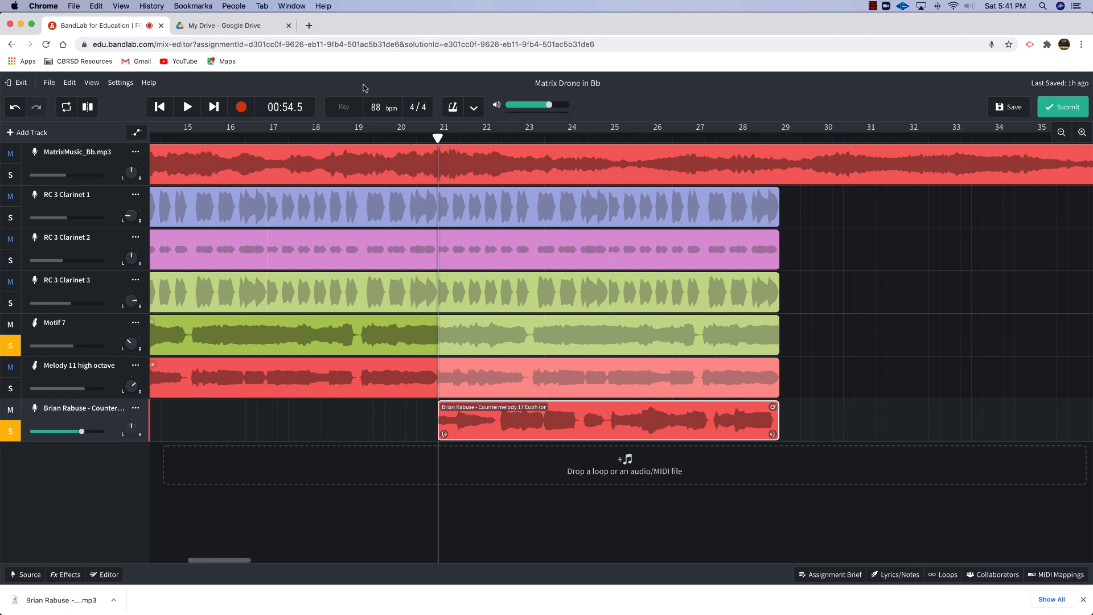
click(187, 107)
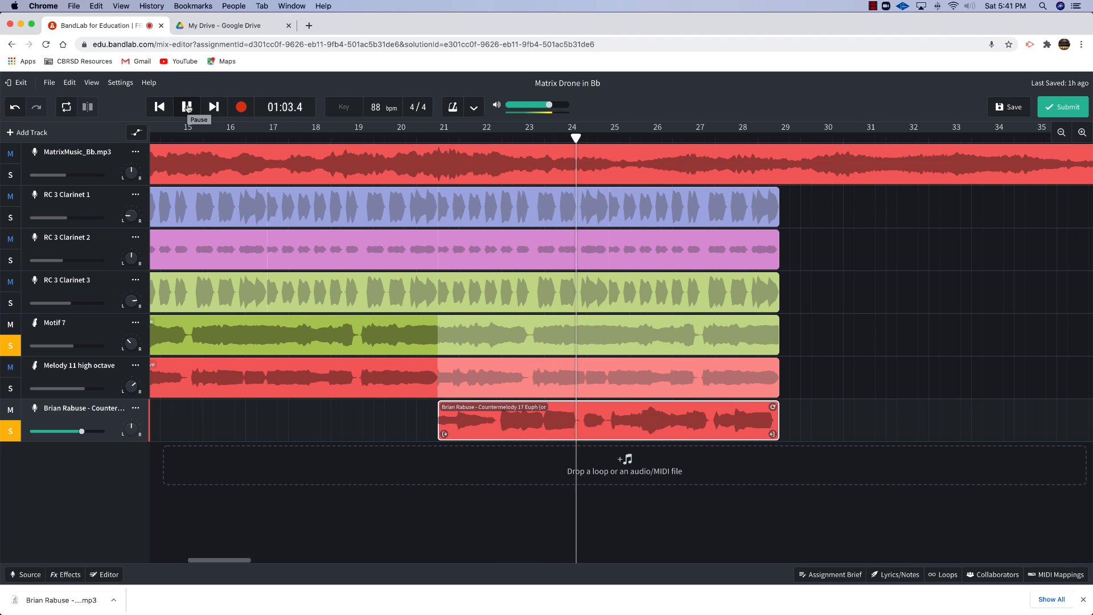
click(187, 107)
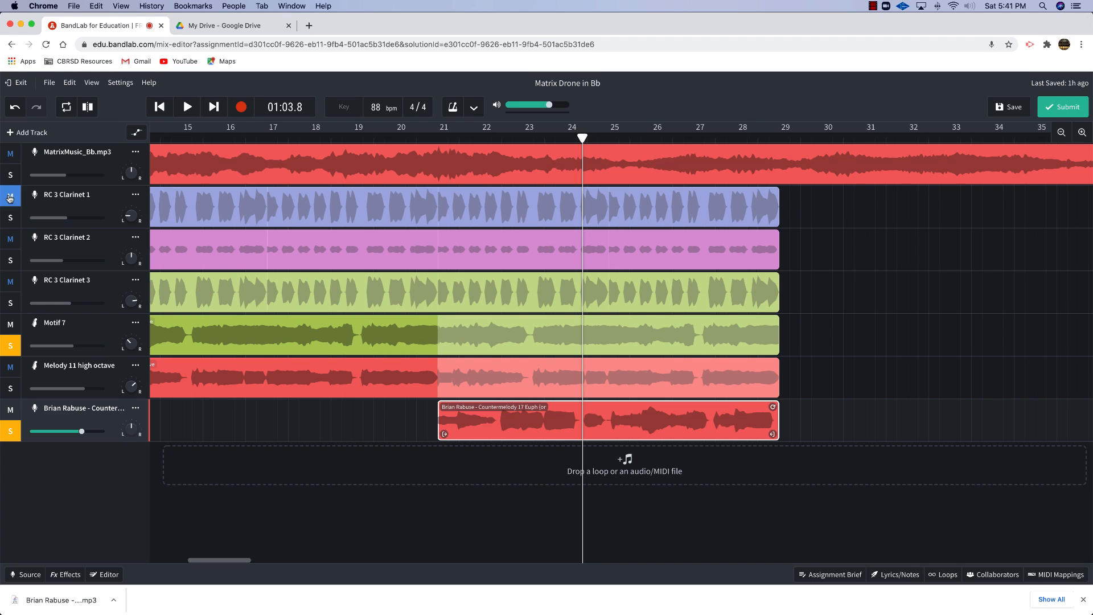
click(9, 343)
click(13, 431)
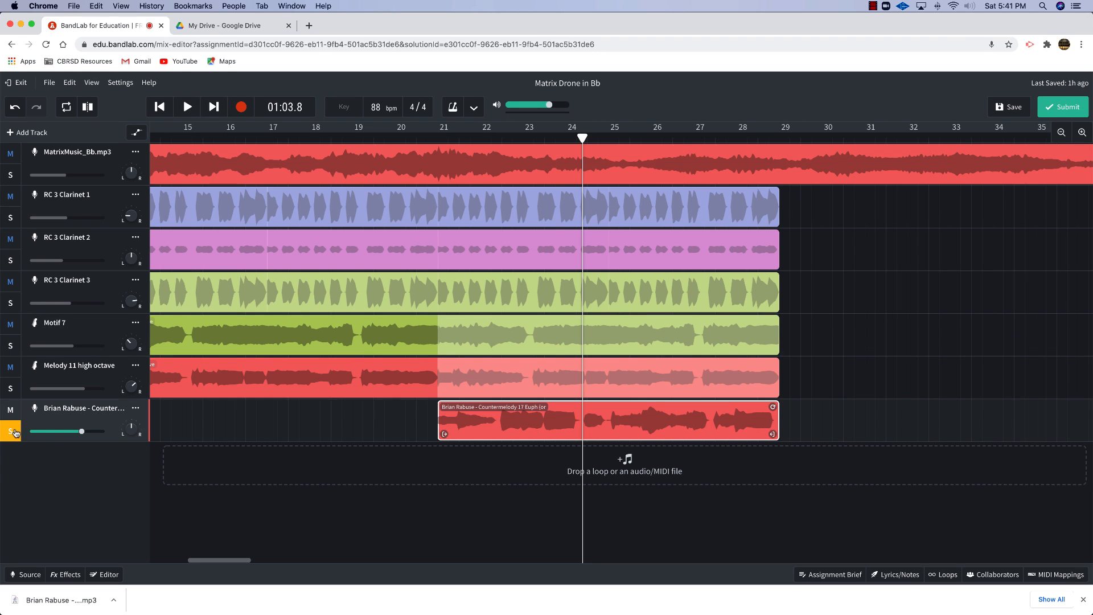
Play the opening of the full mix from measure 1
drag(581, 139, 438, 142)
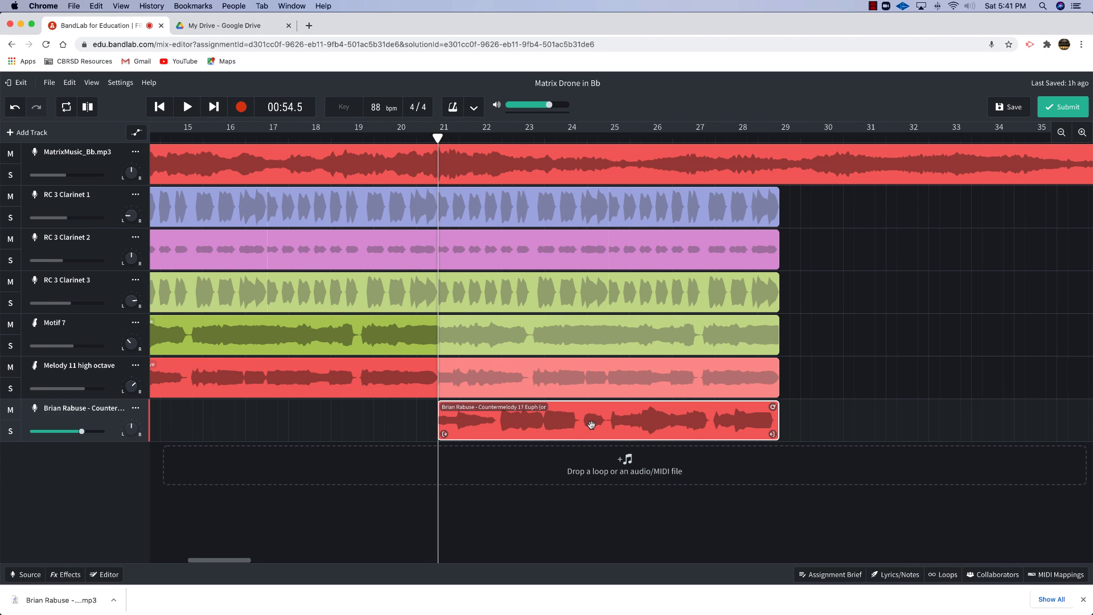
scroll(404, 435, left, 10)
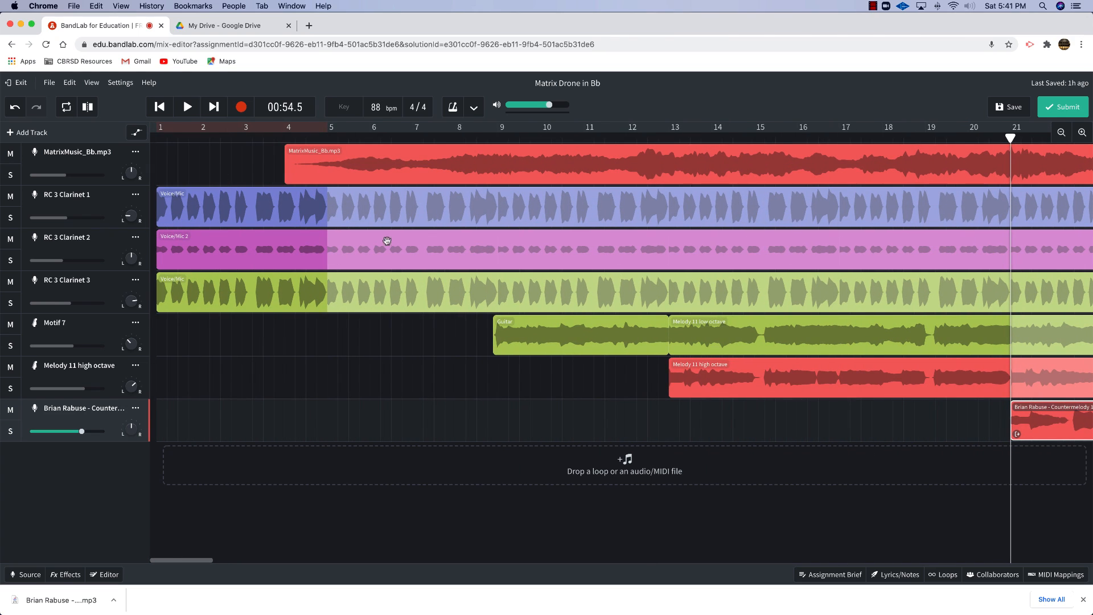
drag(1010, 138, 153, 228)
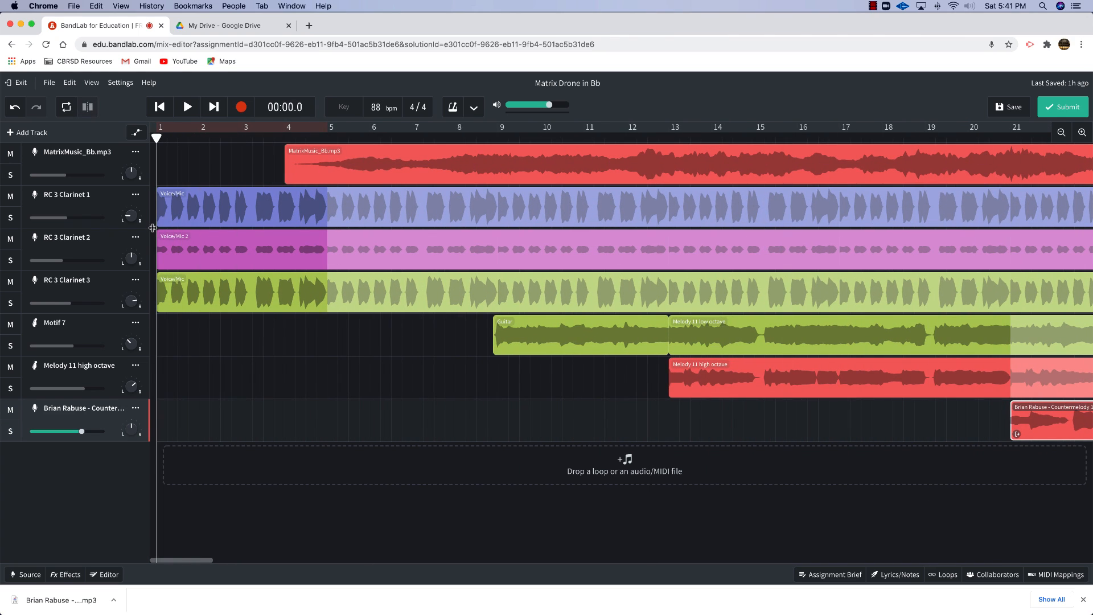
key(space)
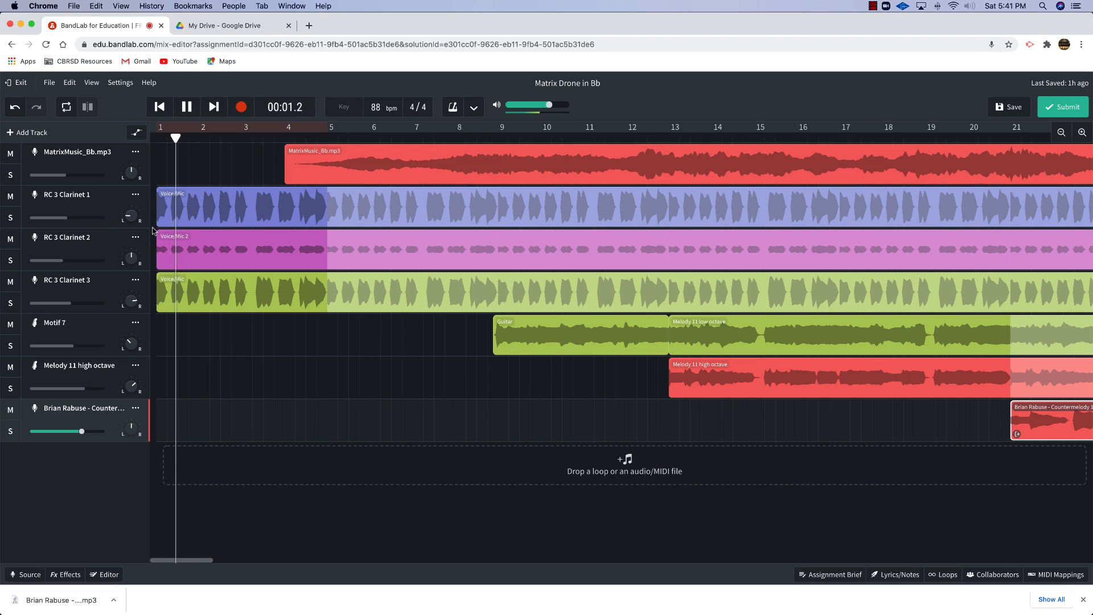
key(space)
Mark a short loop region just after measure 5 and play that passage
drag(337, 128, 347, 129)
key(space)
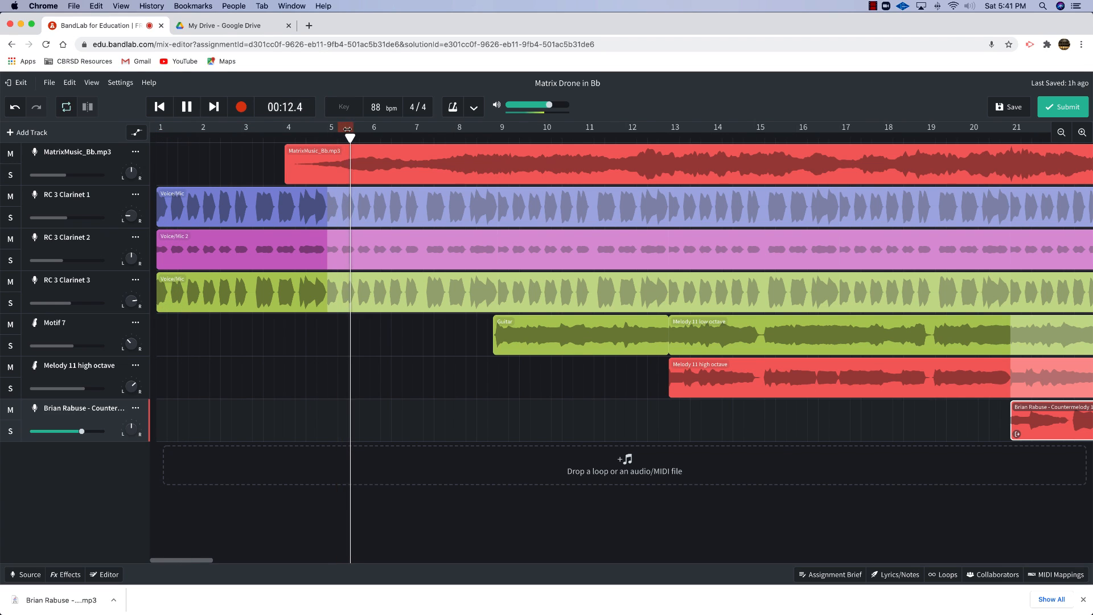
key(c)
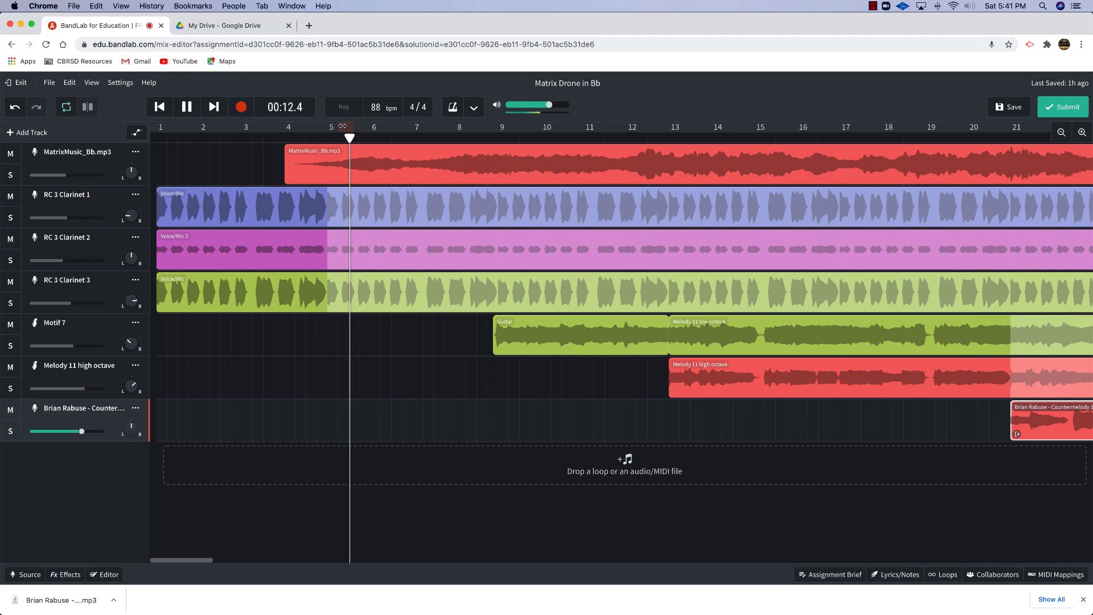
key(space)
Turn looping off and play the mix from around measure 9, where the Motif 7 track enters
drag(501, 128, 491, 127)
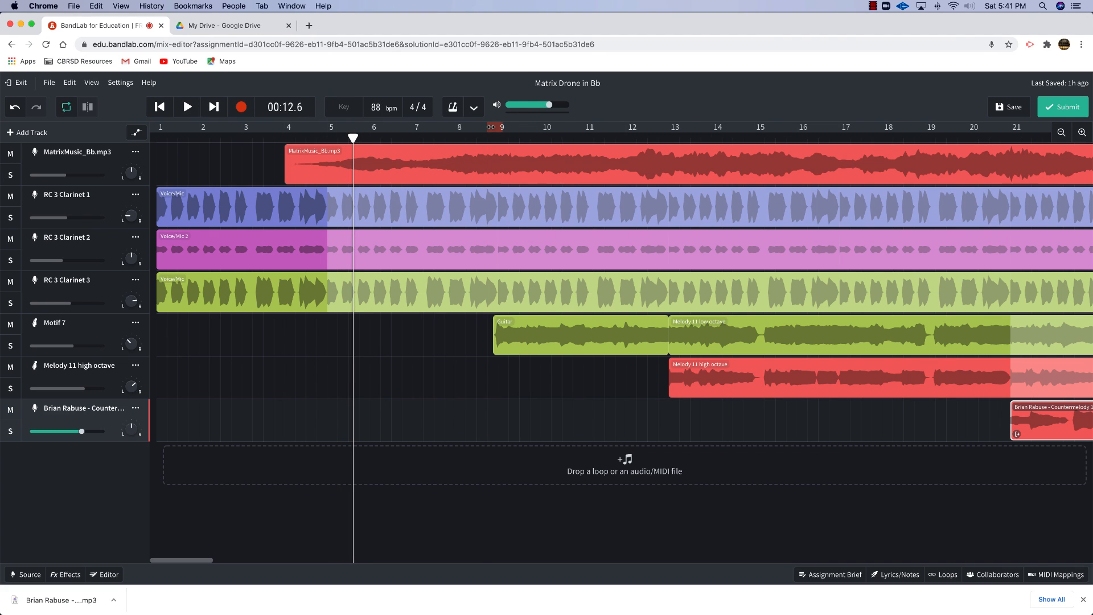
click(488, 346)
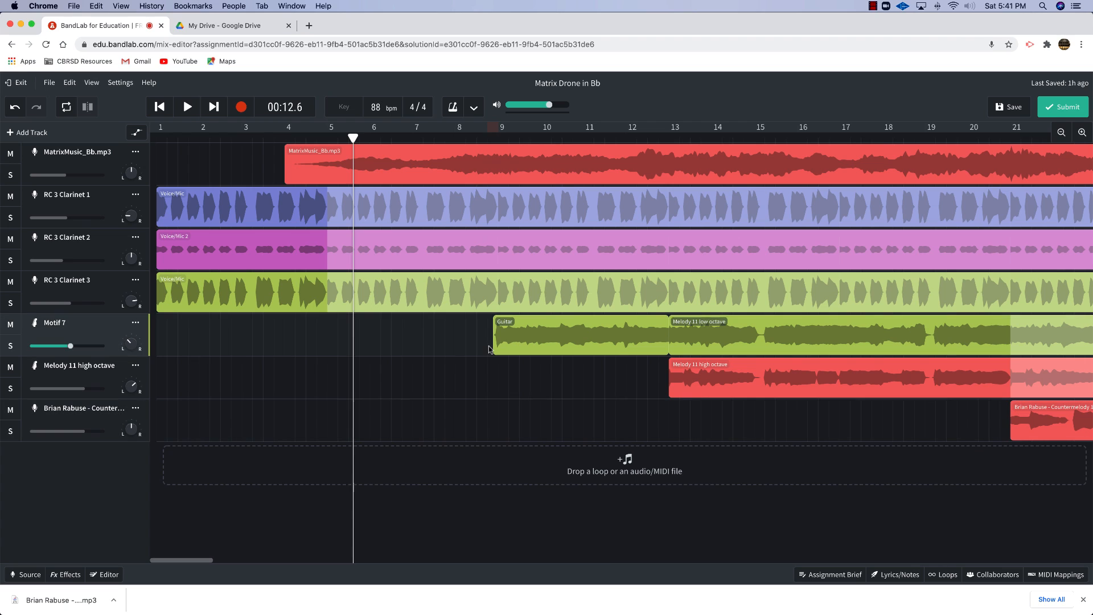
key(space)
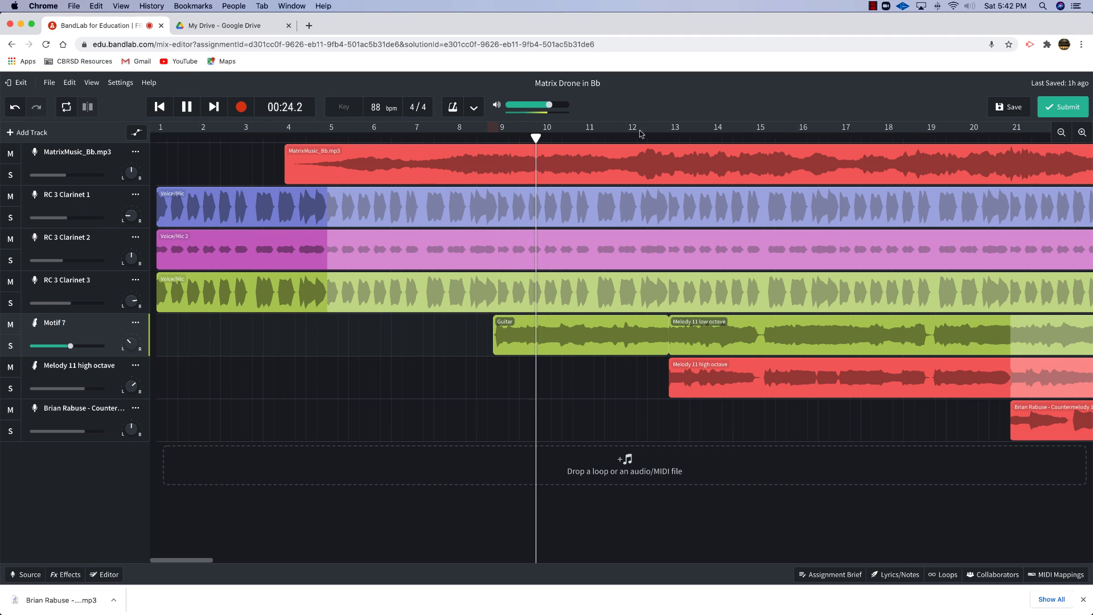
Play the mix from measure 13, where the Melody 11 parts enter
drag(550, 138, 669, 149)
key(space)
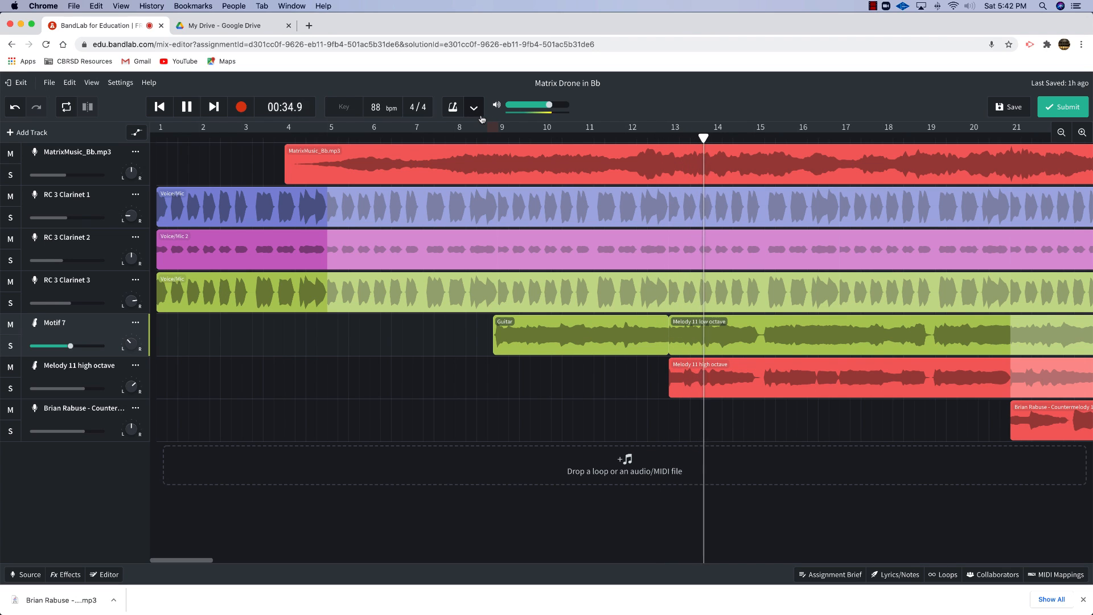
key(space)
Play the countermelody together with all the other tracks from measure 21 and pause after measure 24
drag(720, 135, 1007, 174)
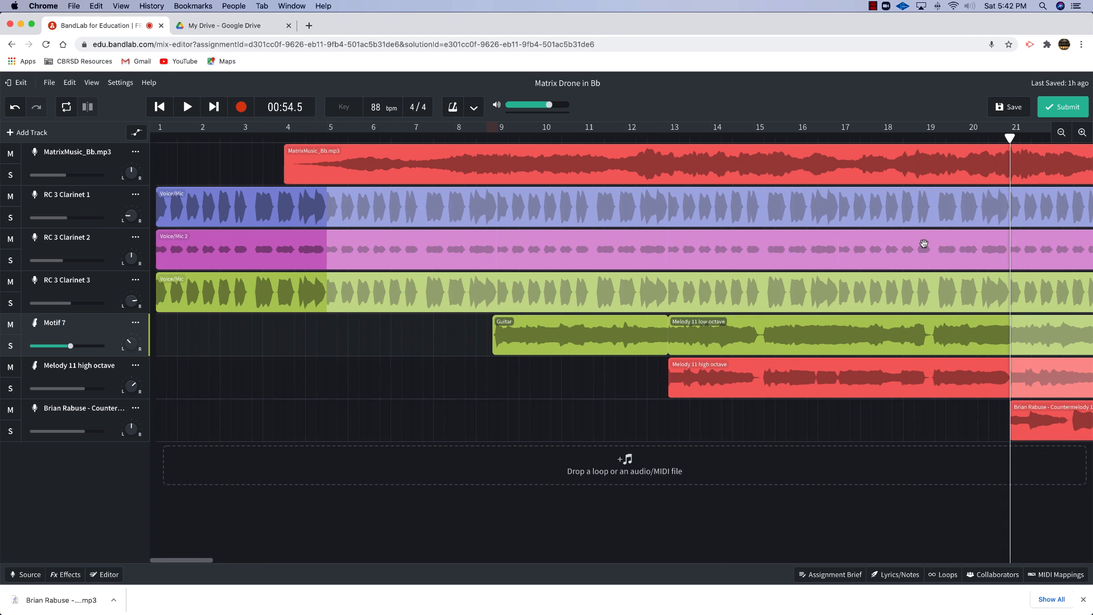
scroll(922, 244, right, 10)
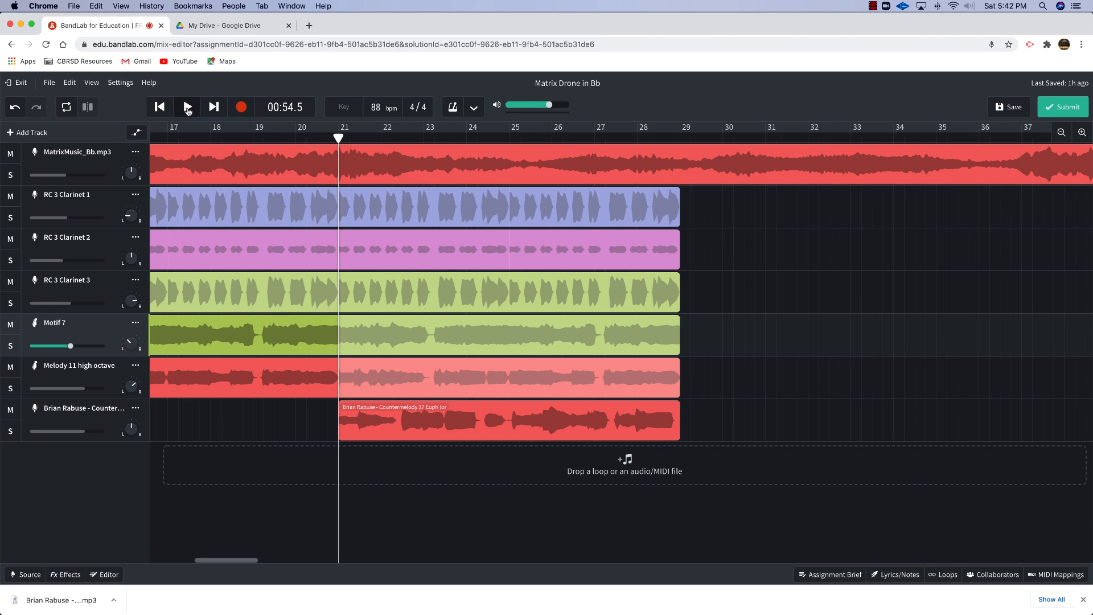
click(187, 108)
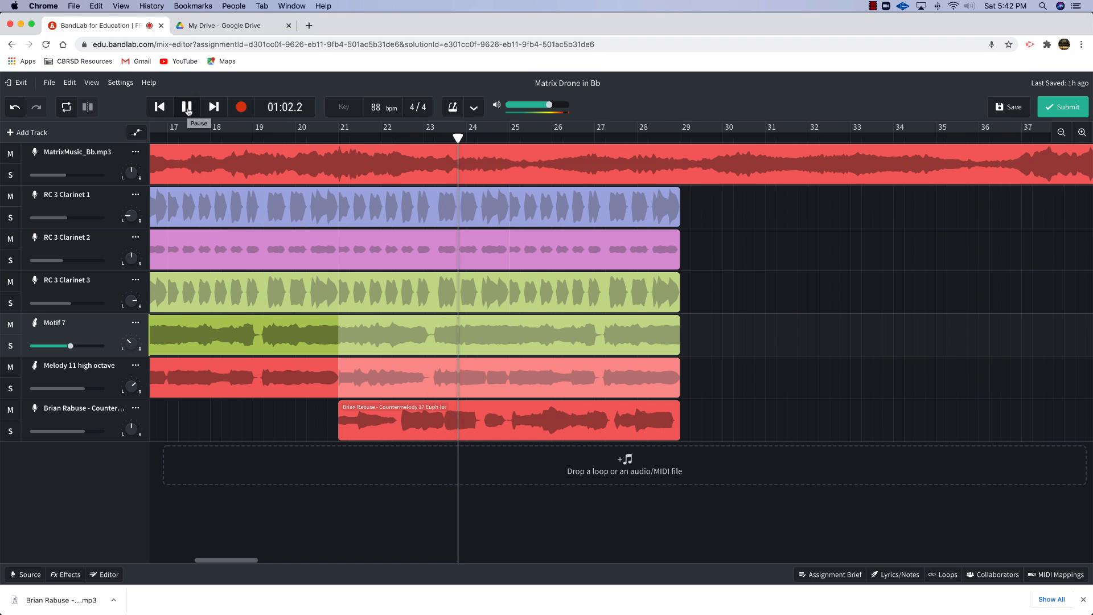
click(188, 107)
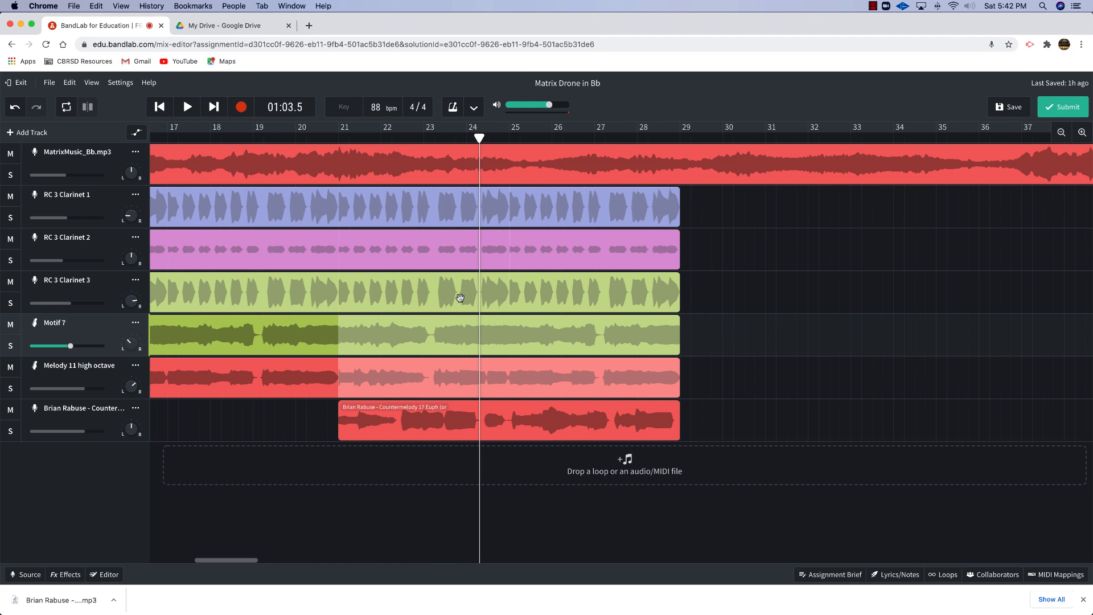